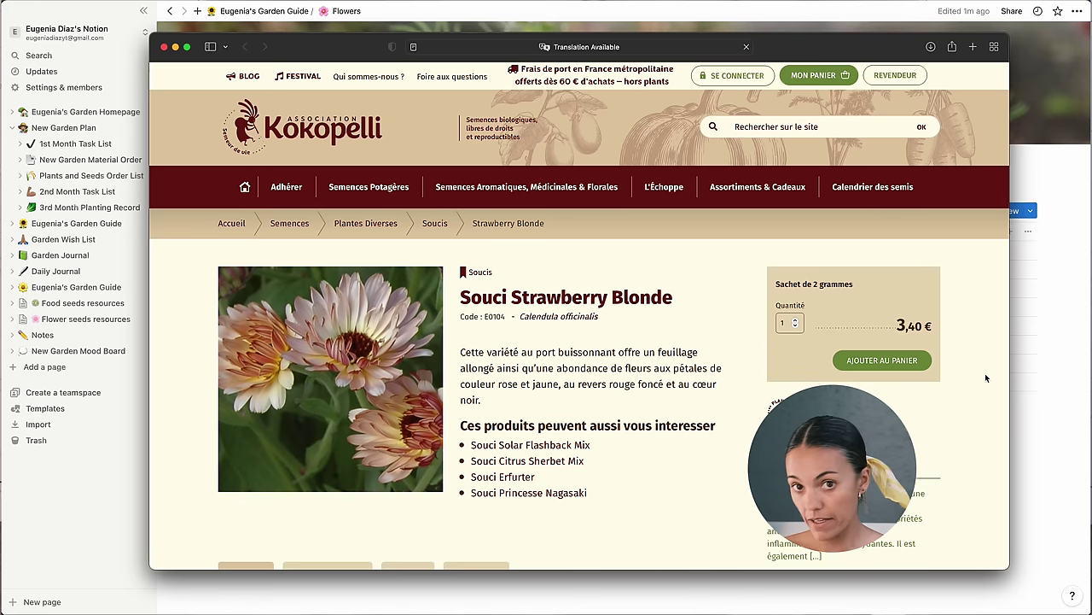
Return to the Flowers database, preview the first entry's image, and show the Color Range gallery view
click(1039, 416)
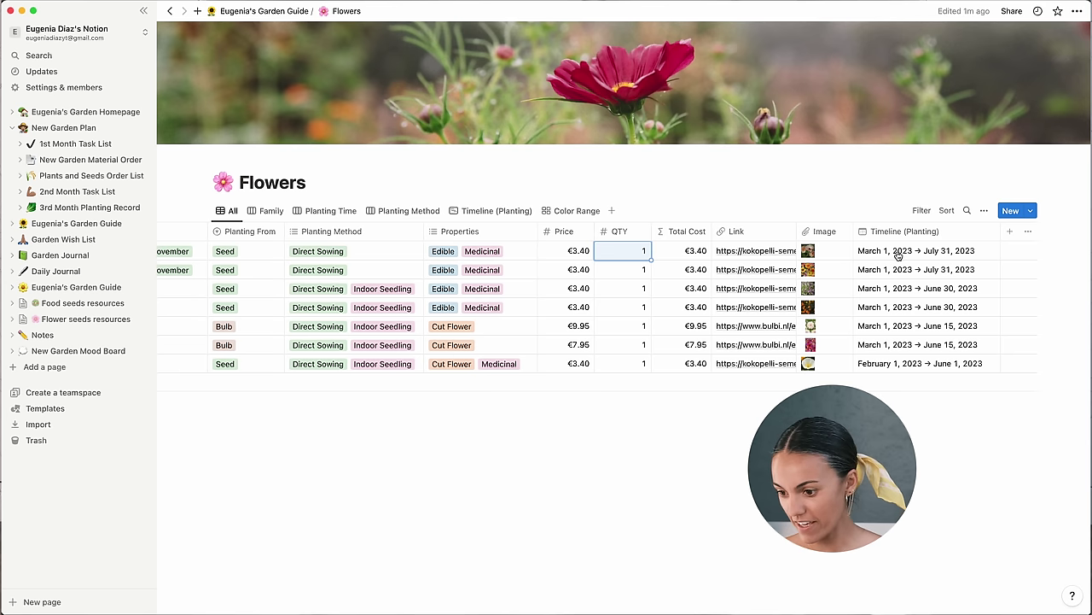
click(811, 252)
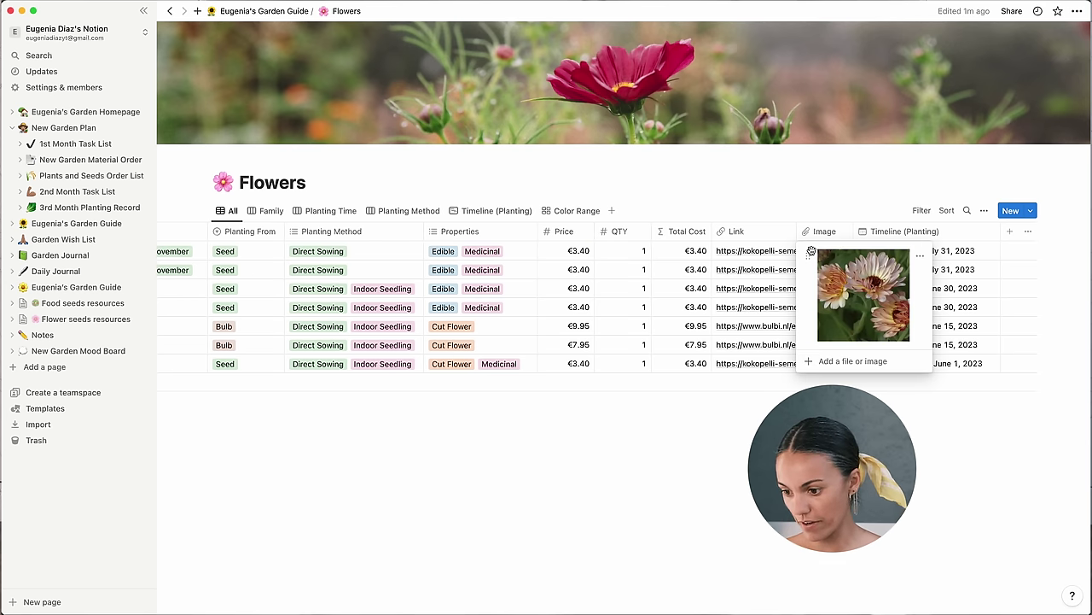
click(571, 214)
click(571, 215)
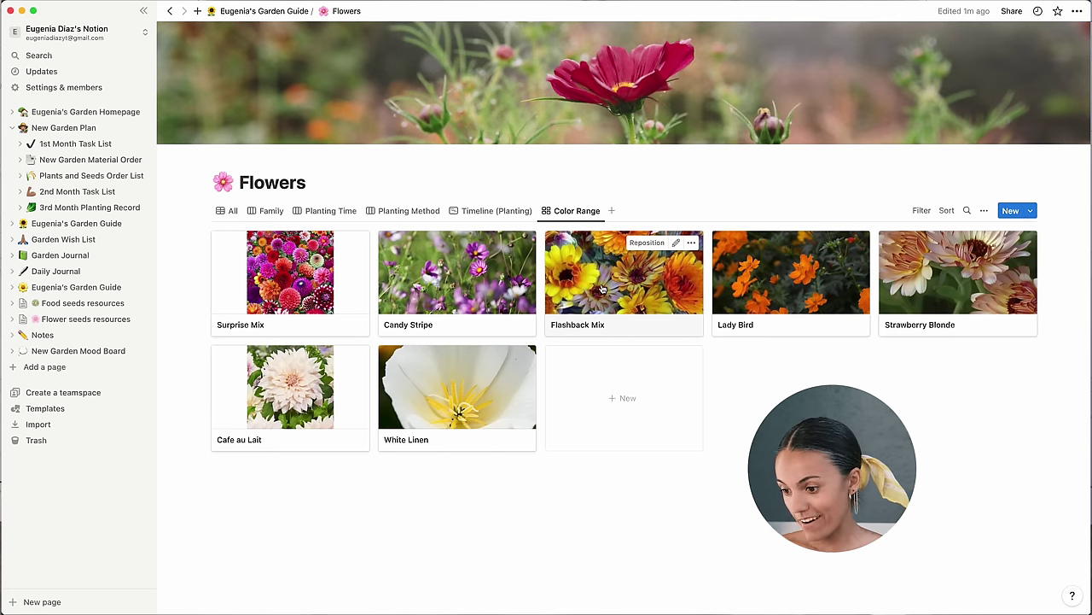
Review the flowers grouped by Family and month by month in the Planting Time board
click(269, 211)
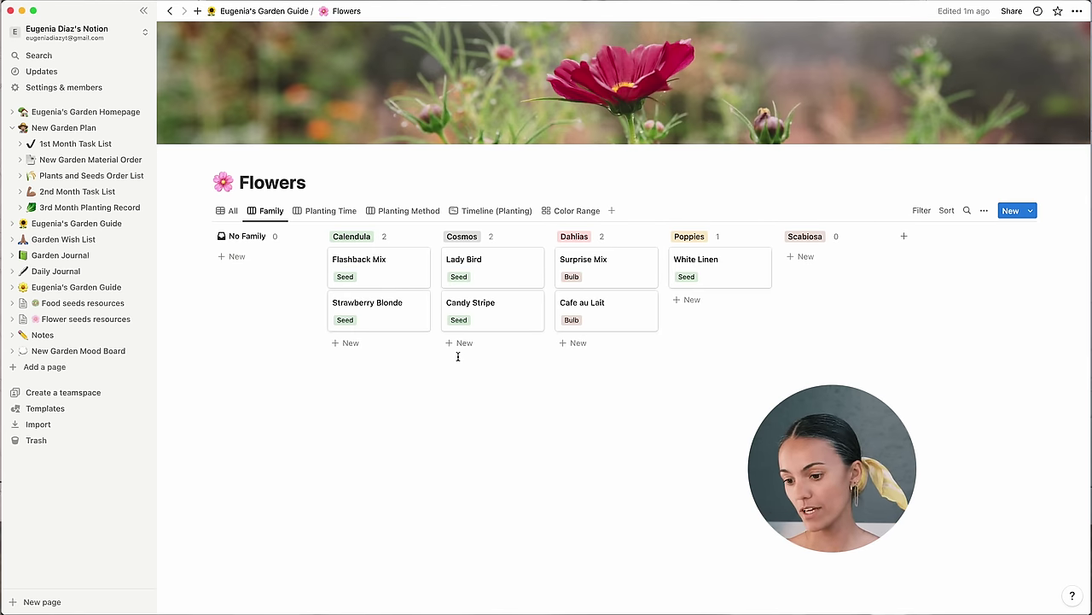
click(341, 212)
scroll(353, 429, right, 3)
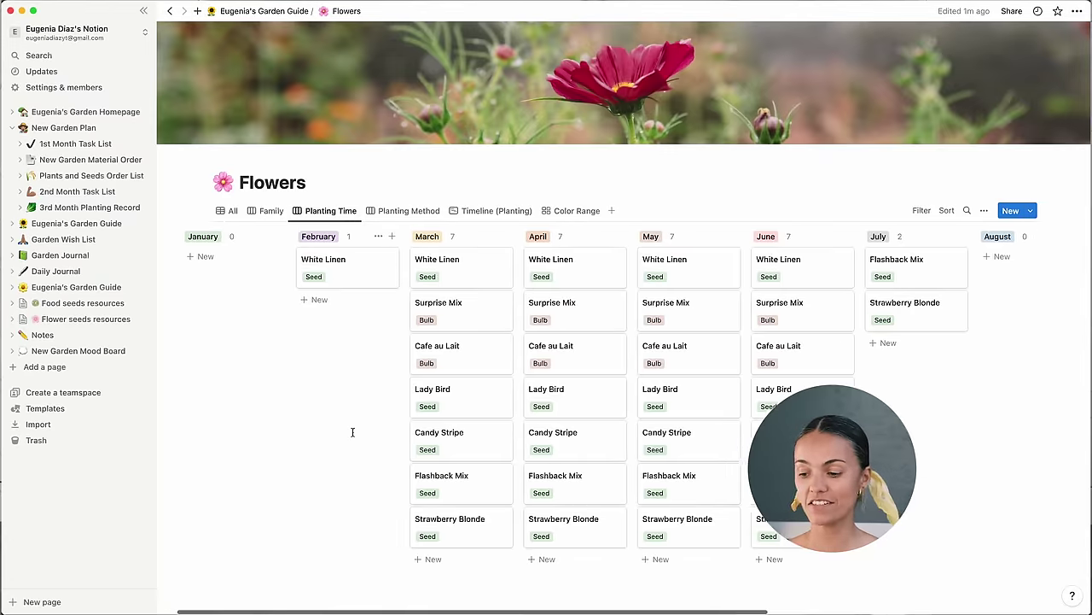
scroll(353, 432, right, 6)
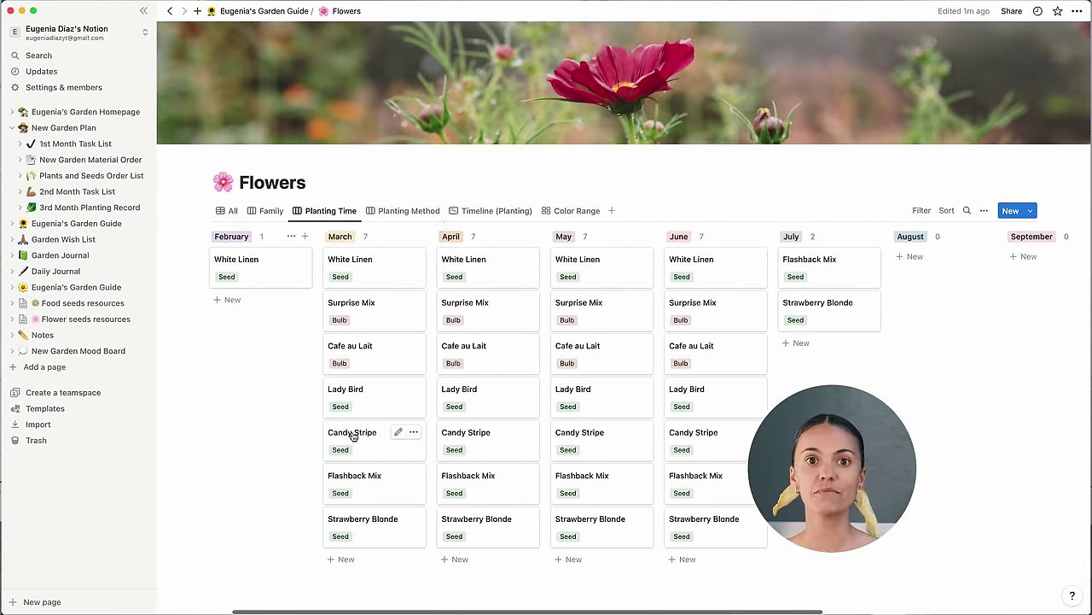
scroll(355, 433, right, 3)
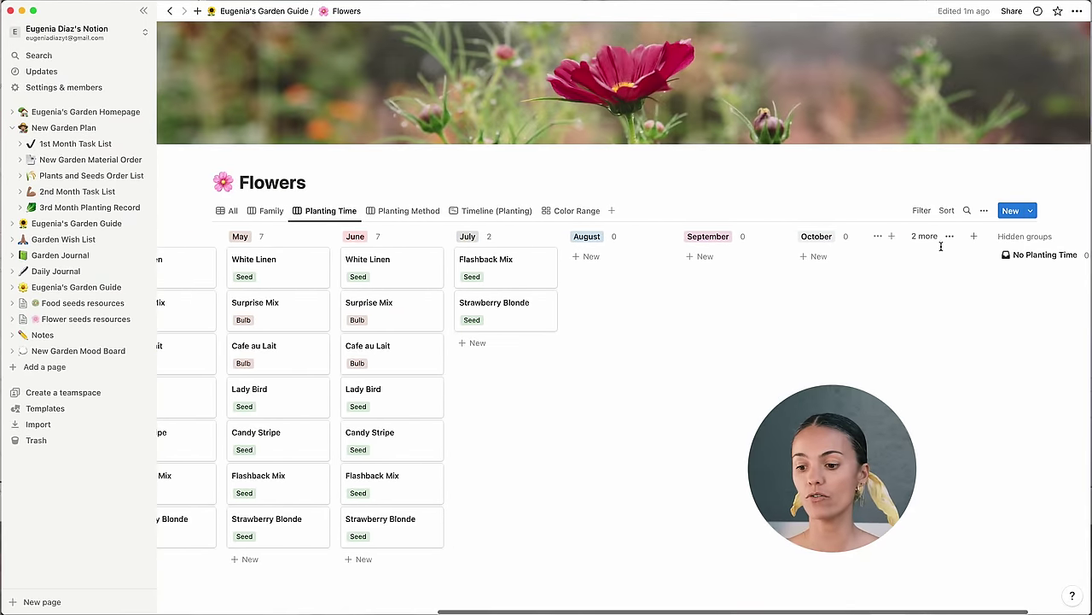
scroll(872, 314, left, 10)
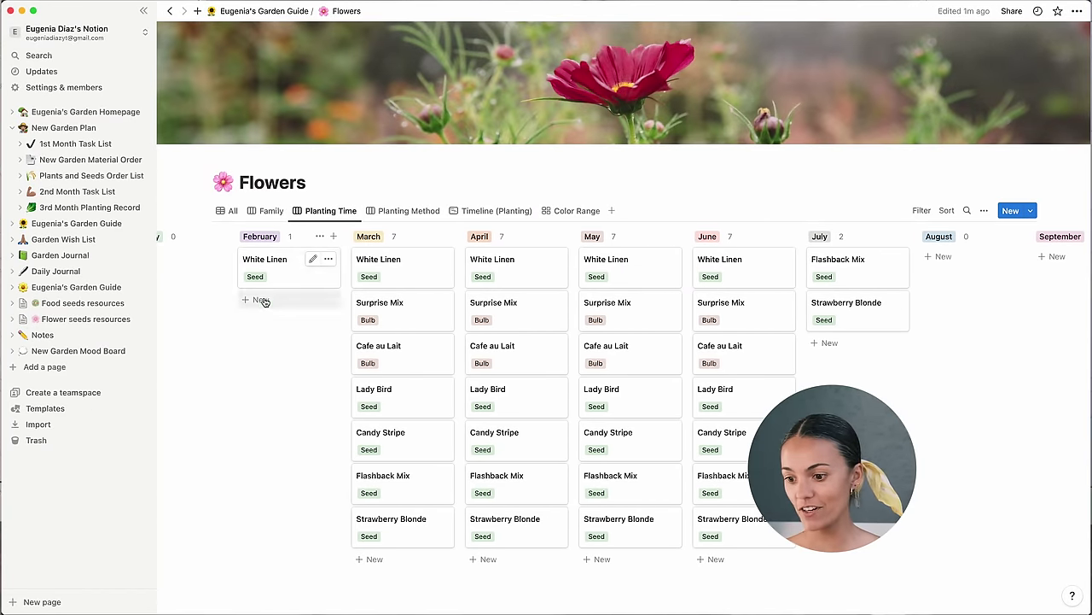
scroll(306, 333, right, 2)
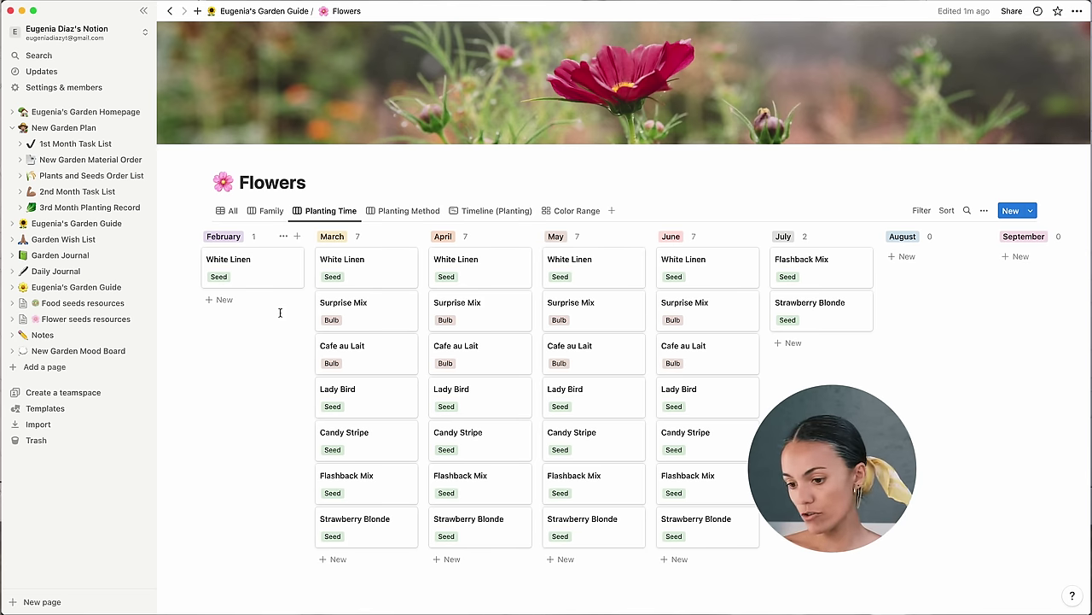
scroll(279, 312, right, 2)
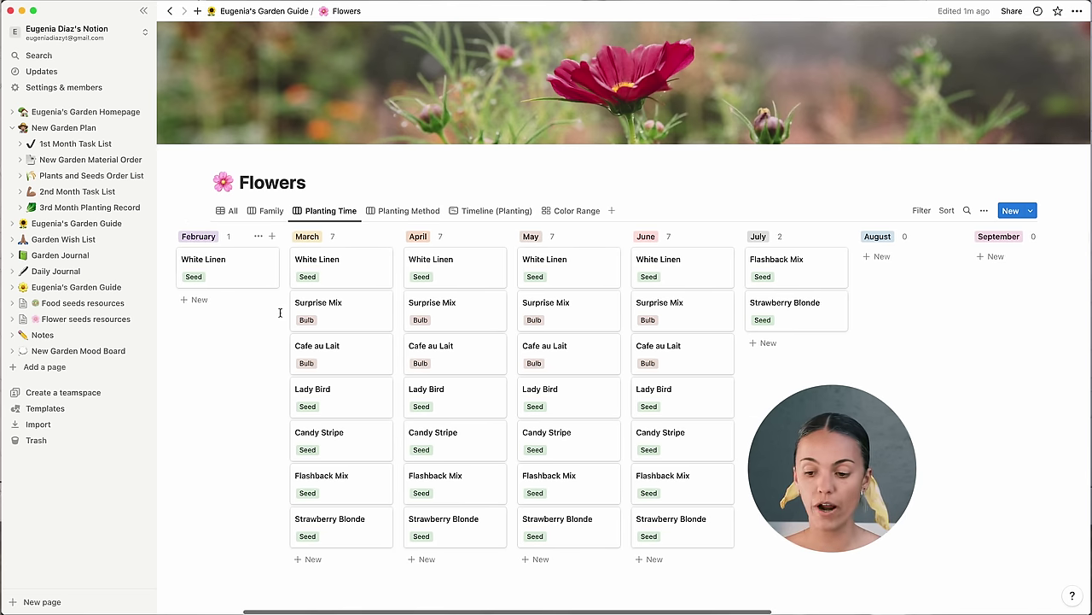
Review the flowers grouped by Planting Method and on the Timeline (Planting) view
click(430, 215)
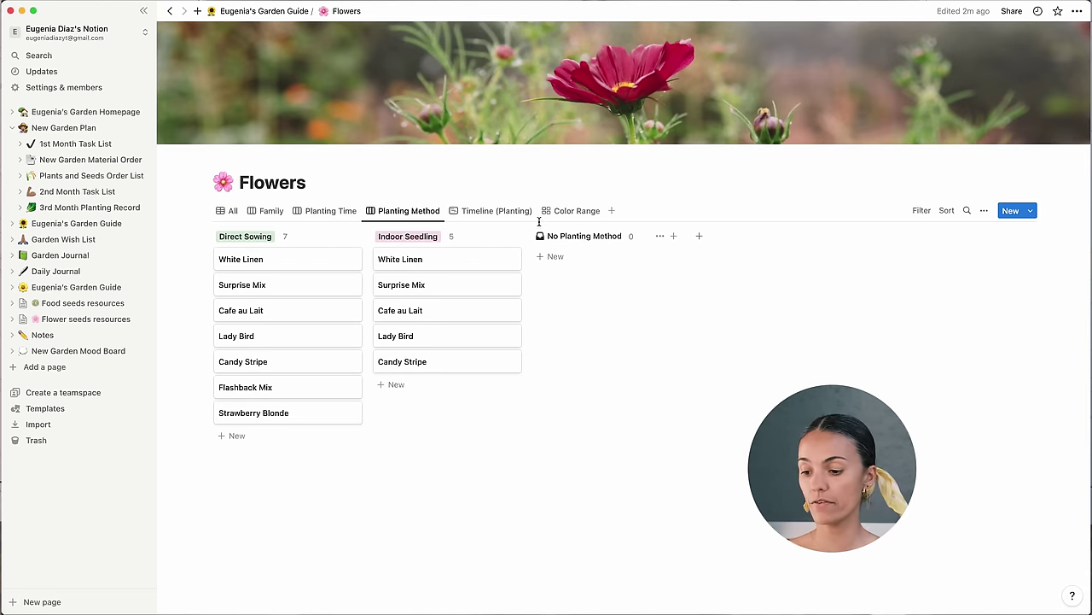
click(509, 213)
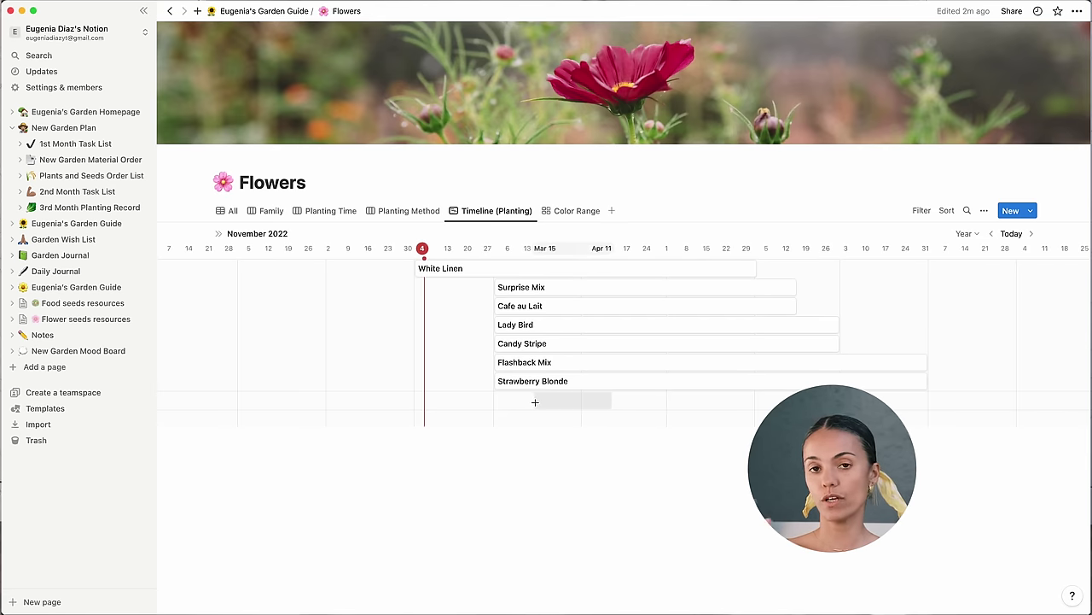
scroll(597, 401, right, 5)
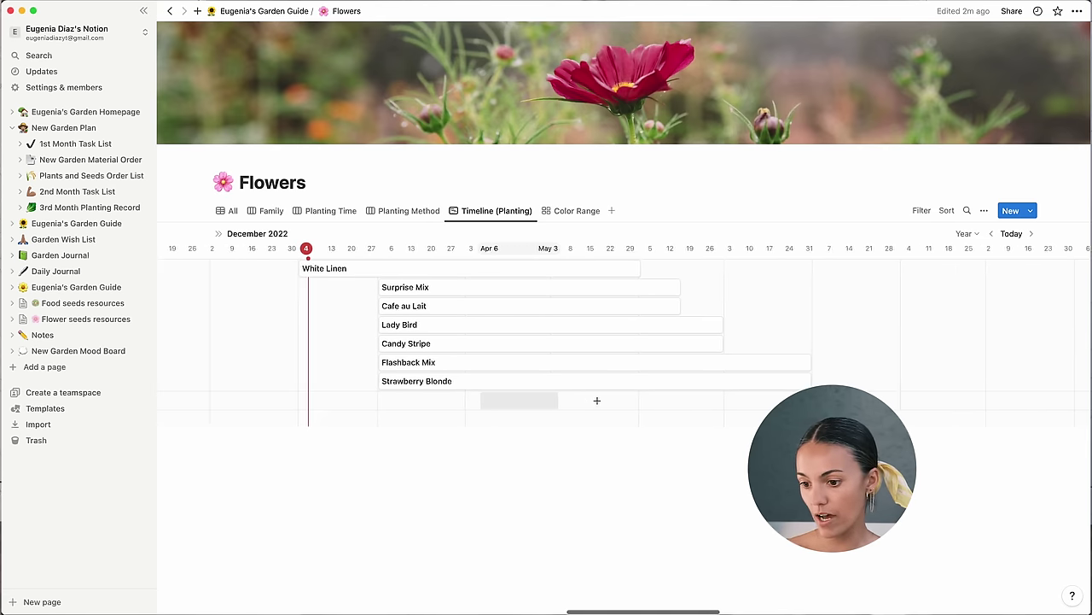
Open the Food database from the Garden Guide page and show its All table
click(137, 287)
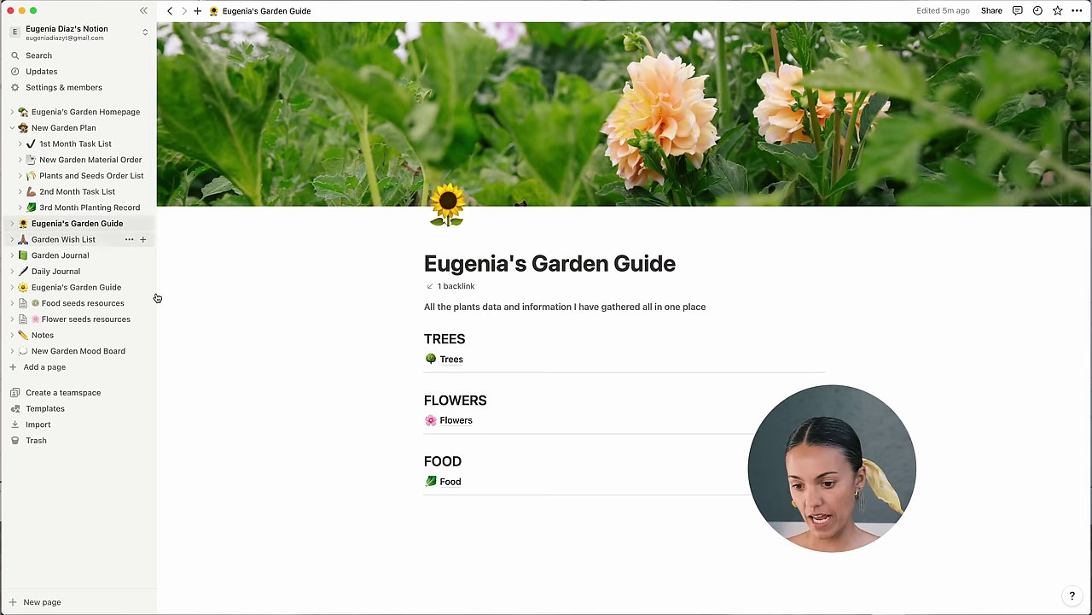
click(451, 482)
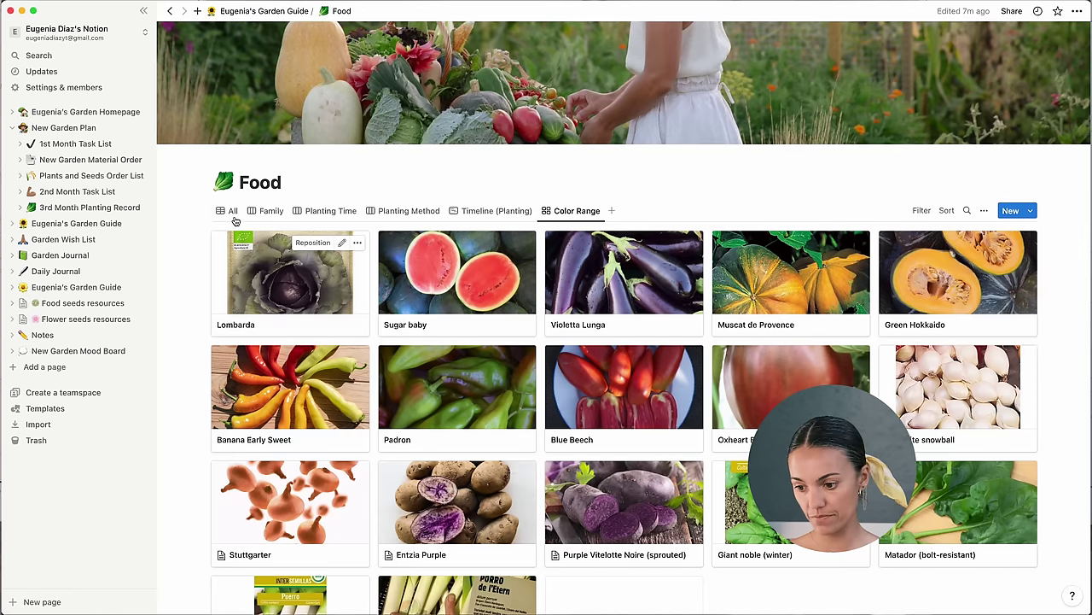
click(228, 211)
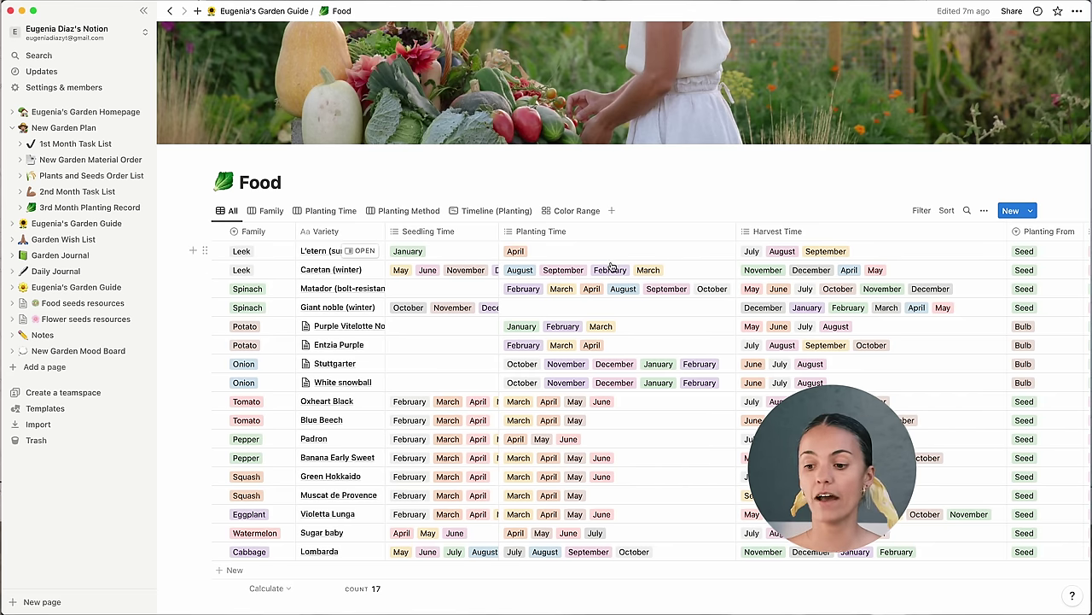
Examine the Seedling Time, Planting Time, Harvest Time, Planting From and Planting Method fields of the L'etern (summer) leek
click(444, 254)
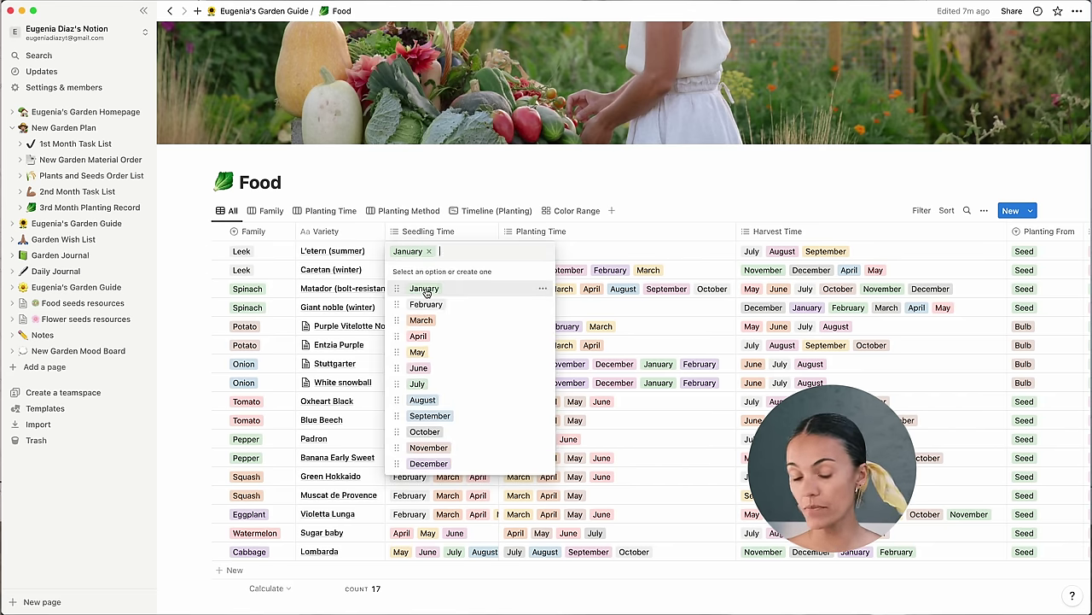
key(Escape)
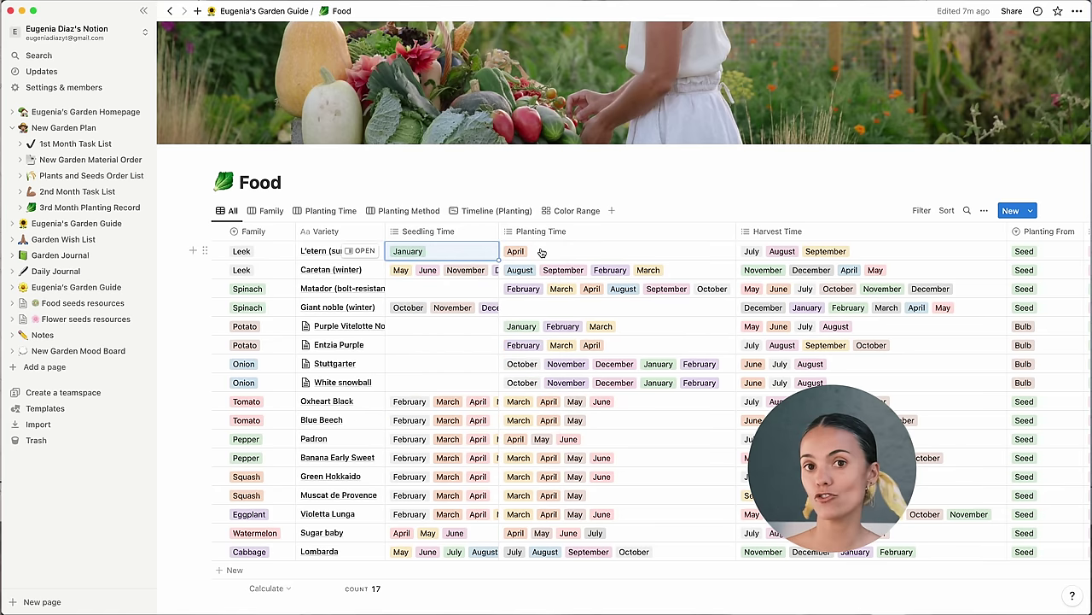
click(509, 252)
key(Escape)
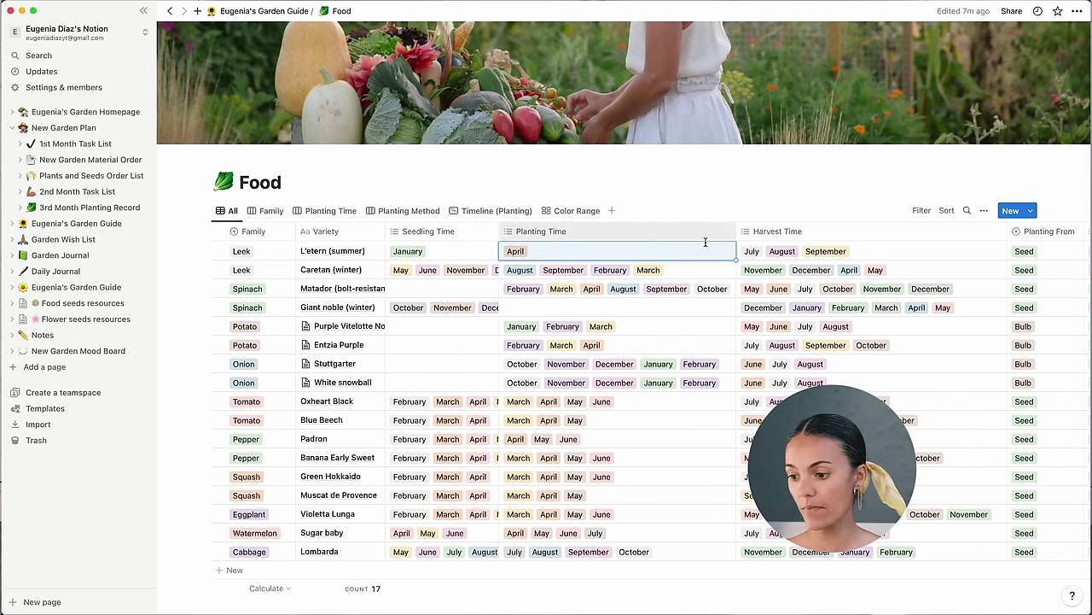
key(Right)
scroll(699, 252, right, 5)
click(719, 251)
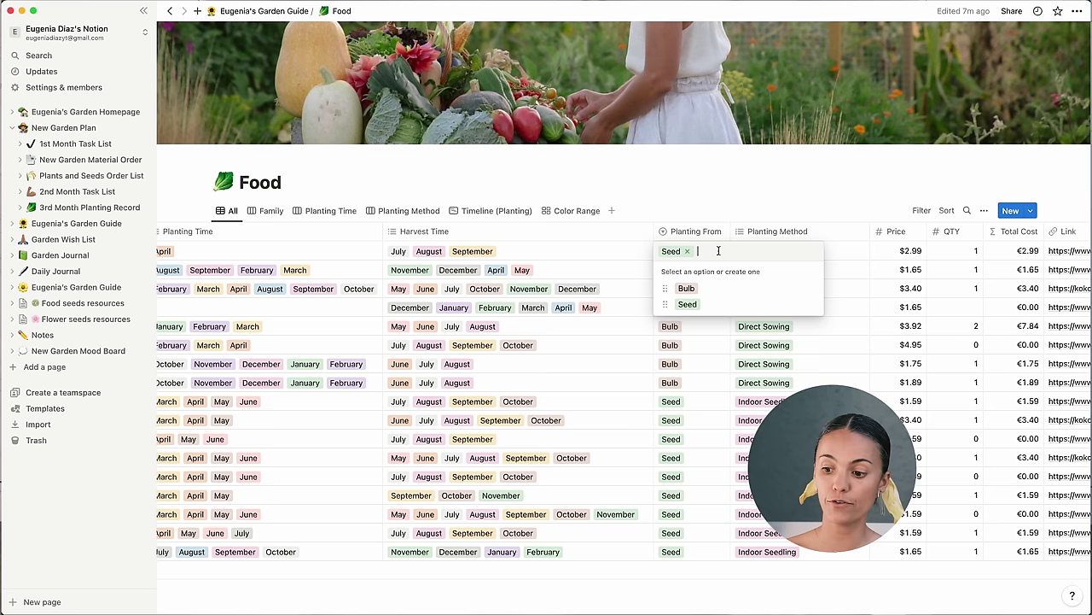
key(Escape)
click(848, 253)
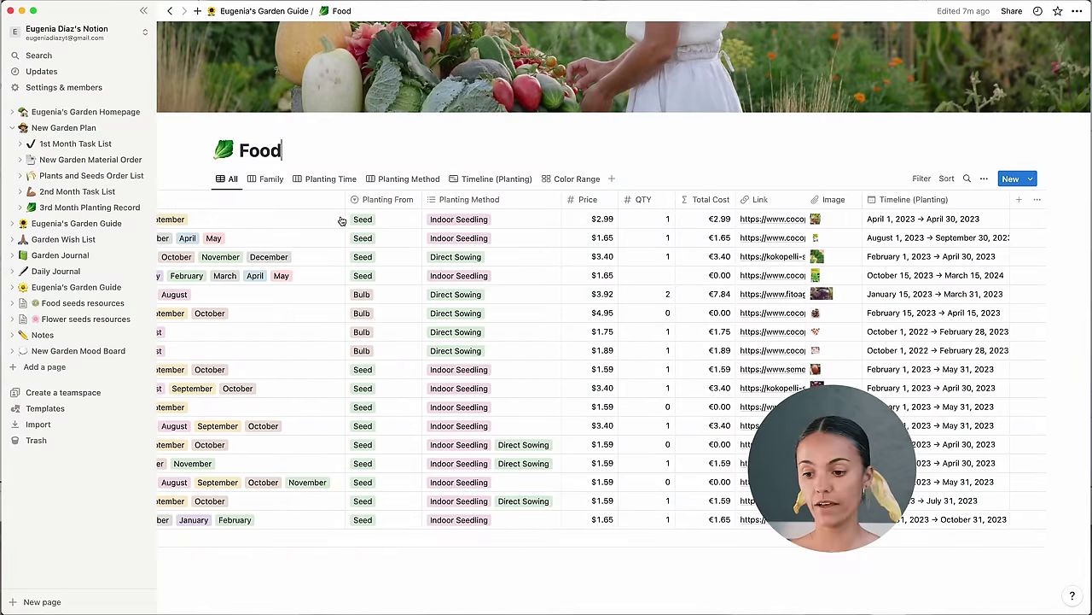
Review the Food entries in the Family, Planting Time and Planting Method boards
click(271, 178)
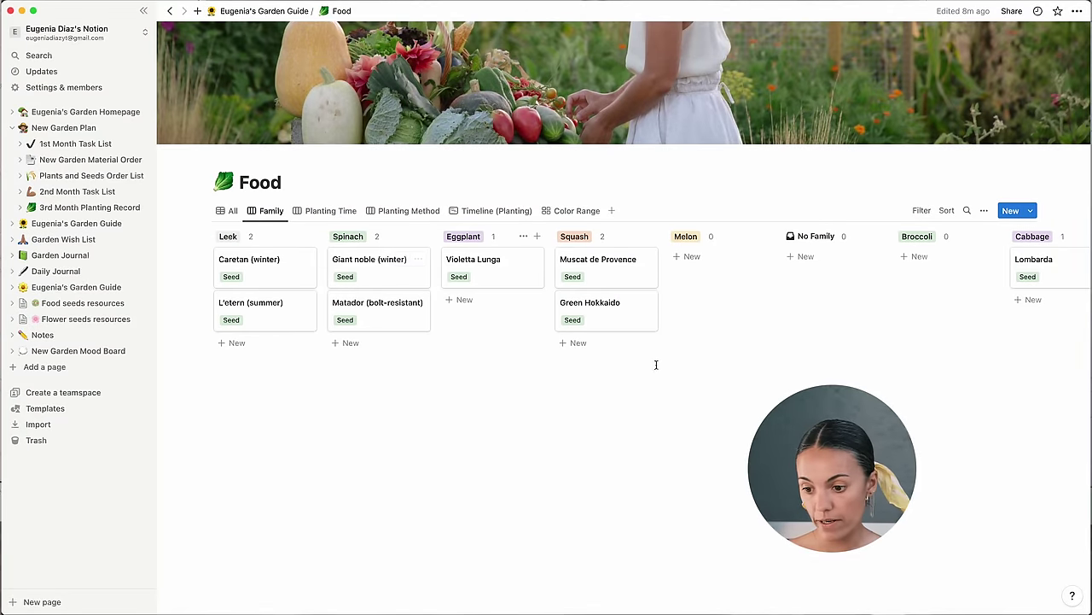
click(331, 215)
scroll(385, 283, right, 4)
click(410, 211)
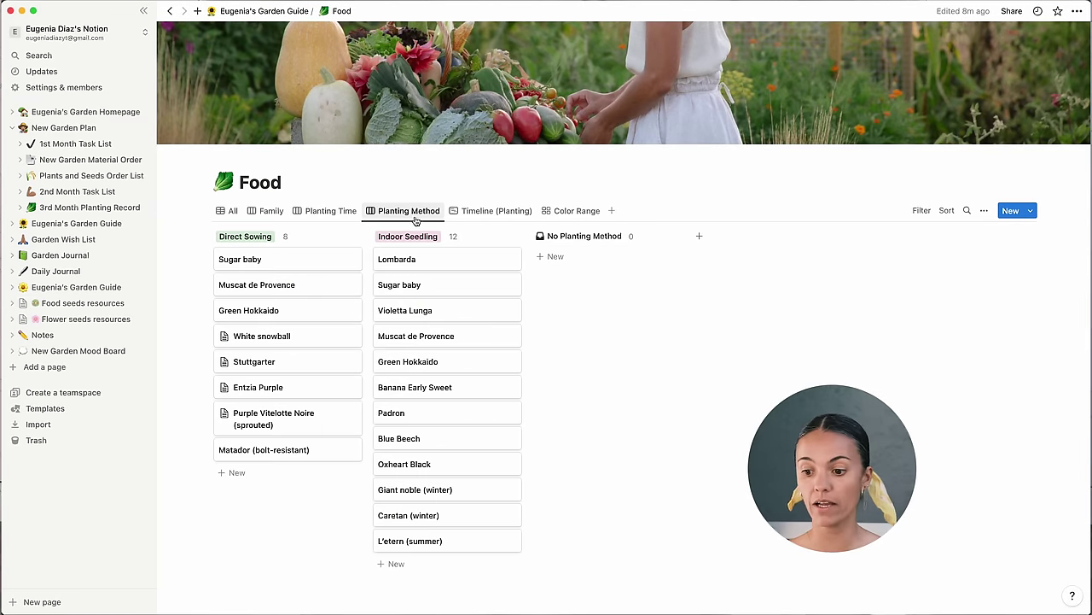
Review the Food entries on the Timeline (Planting) view and in the Color Range gallery
click(486, 214)
scroll(341, 407, left, 10)
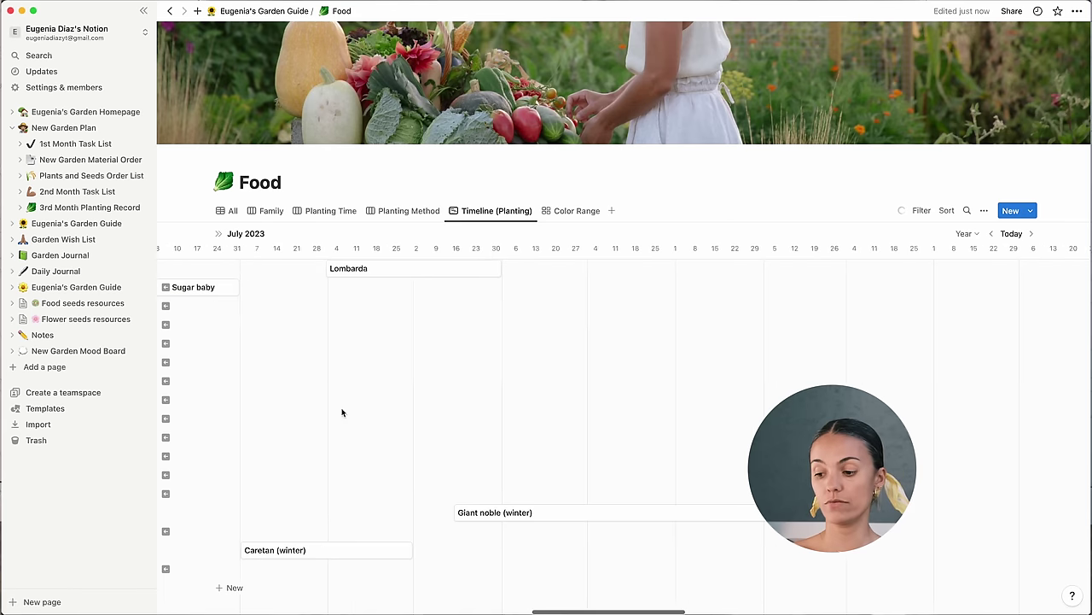
scroll(339, 407, left, 5)
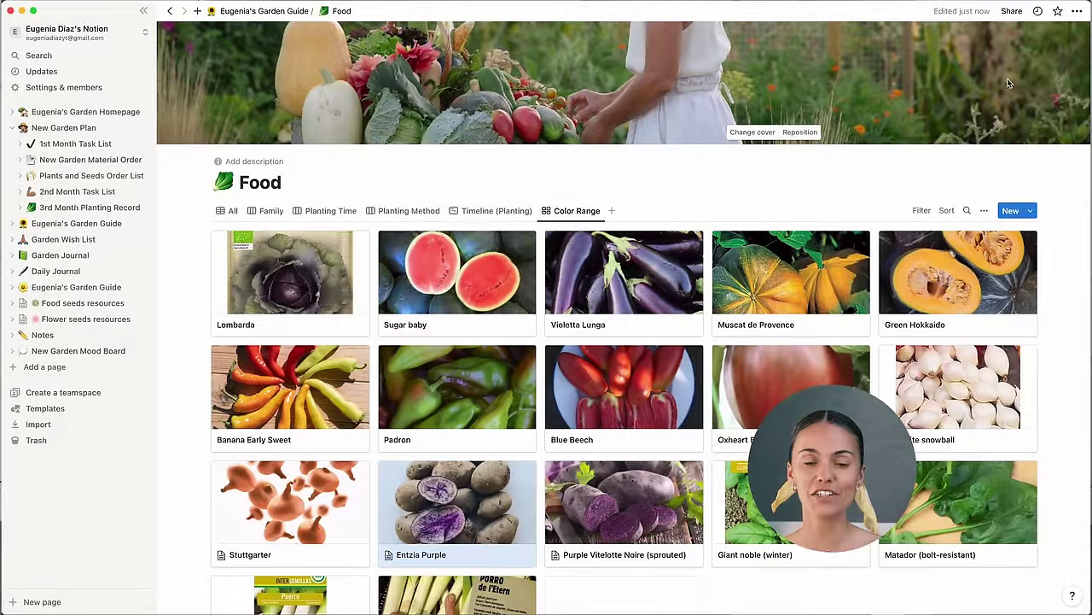
Open the Food page's sharing options and go to the field for inviting people
click(1009, 12)
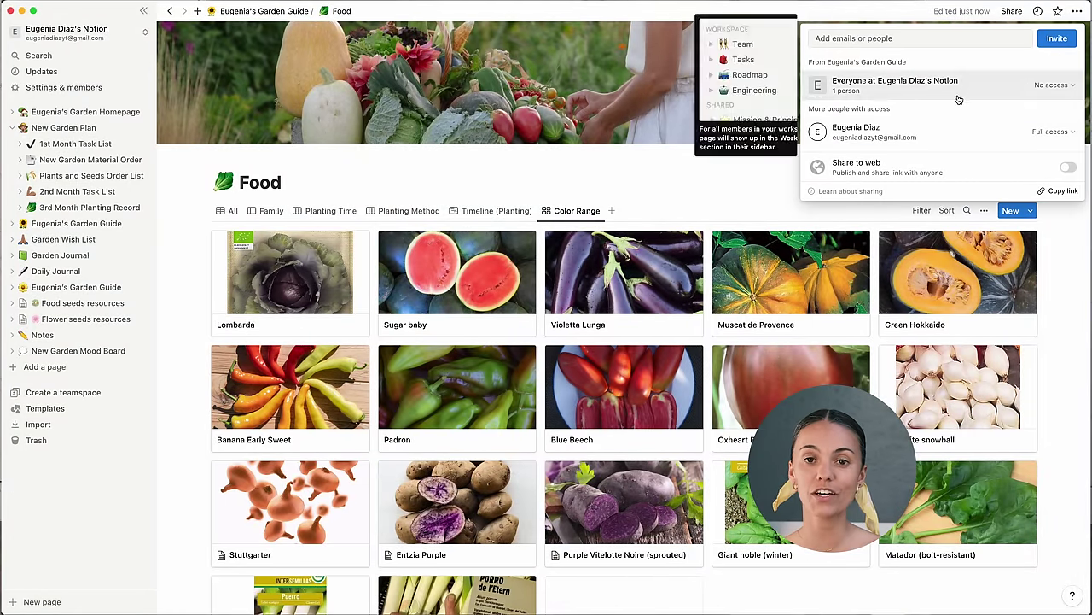
click(901, 40)
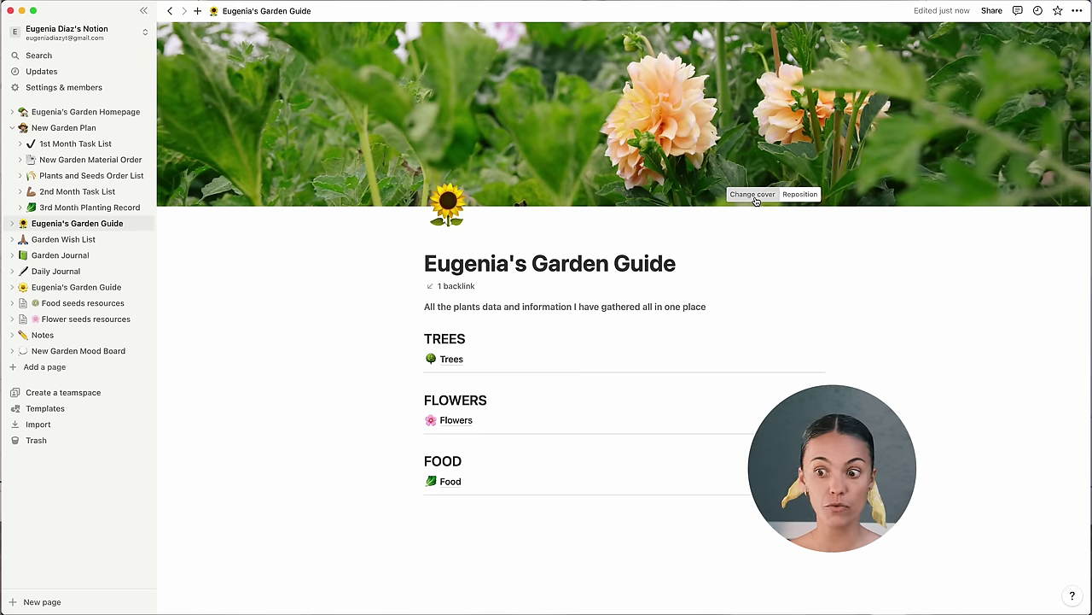
Browse the Unsplash images for the Garden Guide page's cover and close the picker without choosing one
click(754, 195)
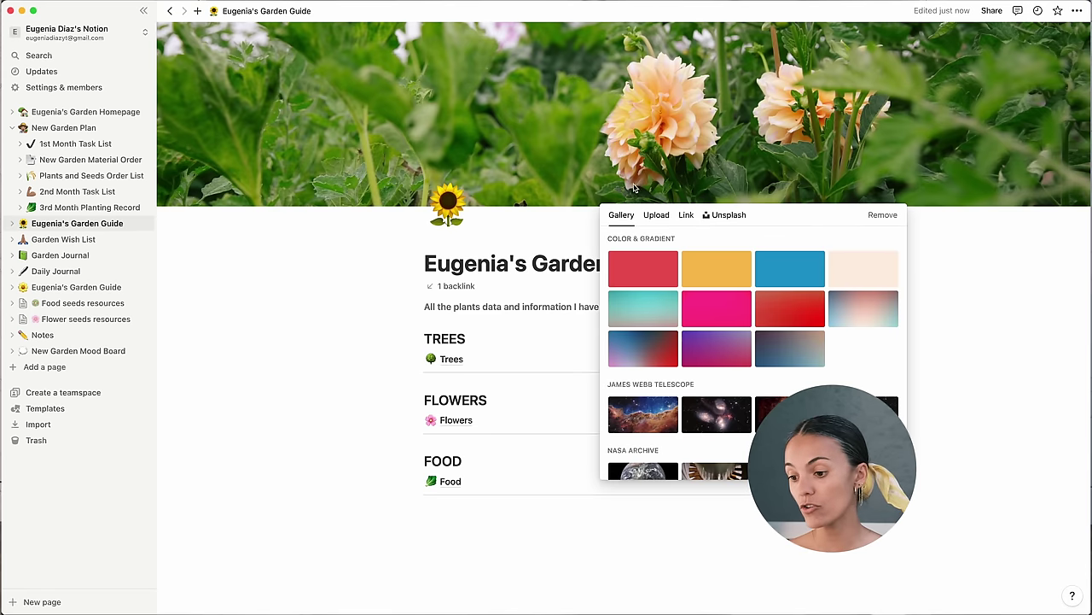
click(726, 218)
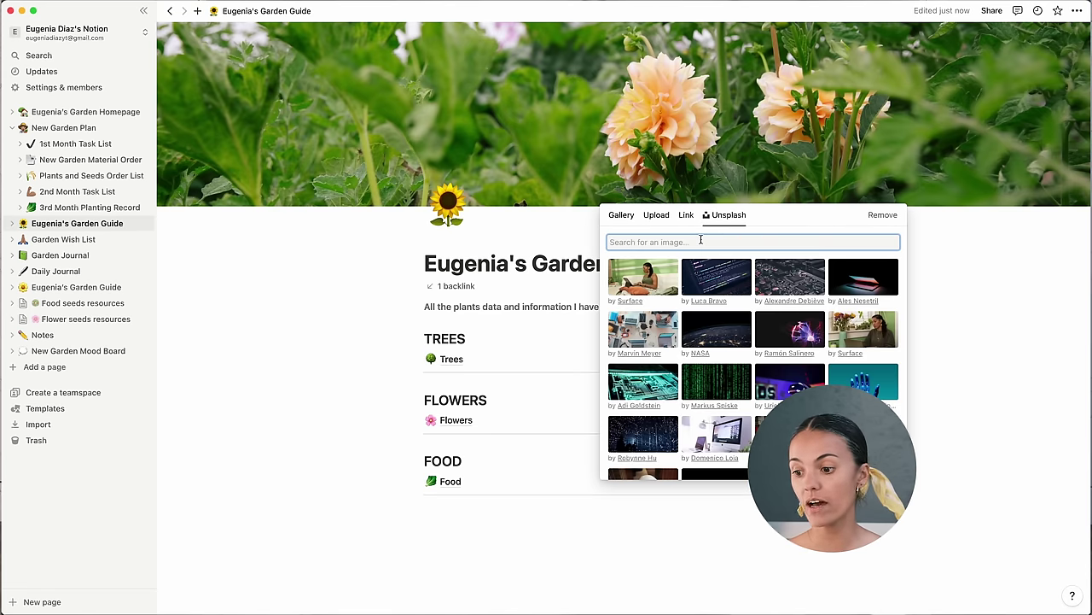
click(380, 251)
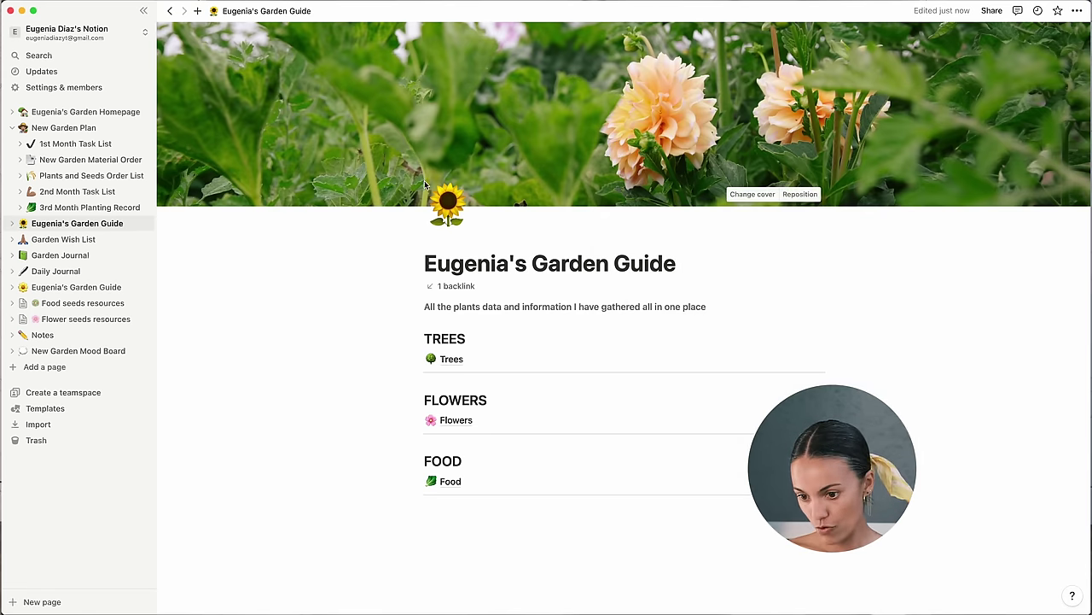
Change the Garden Guide page's icon from the recent emojis to the star-struck face
click(446, 213)
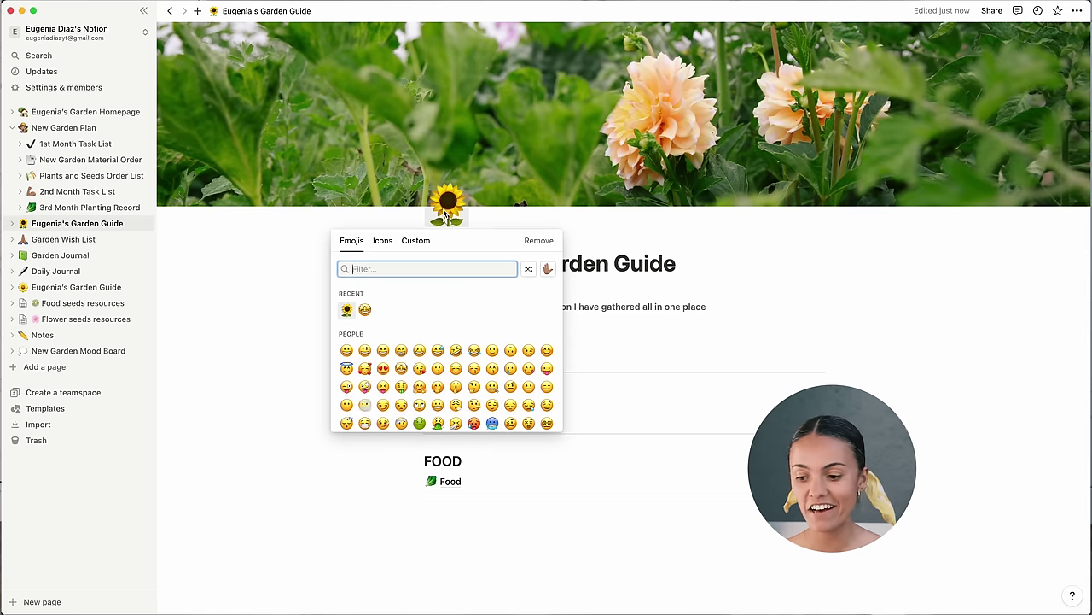
click(364, 309)
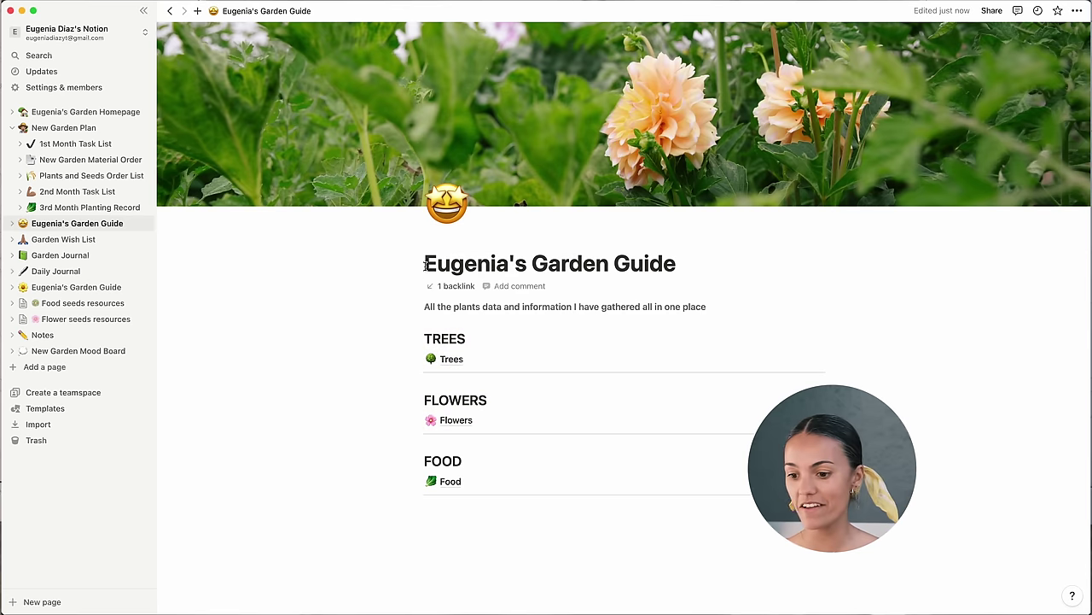
click(451, 208)
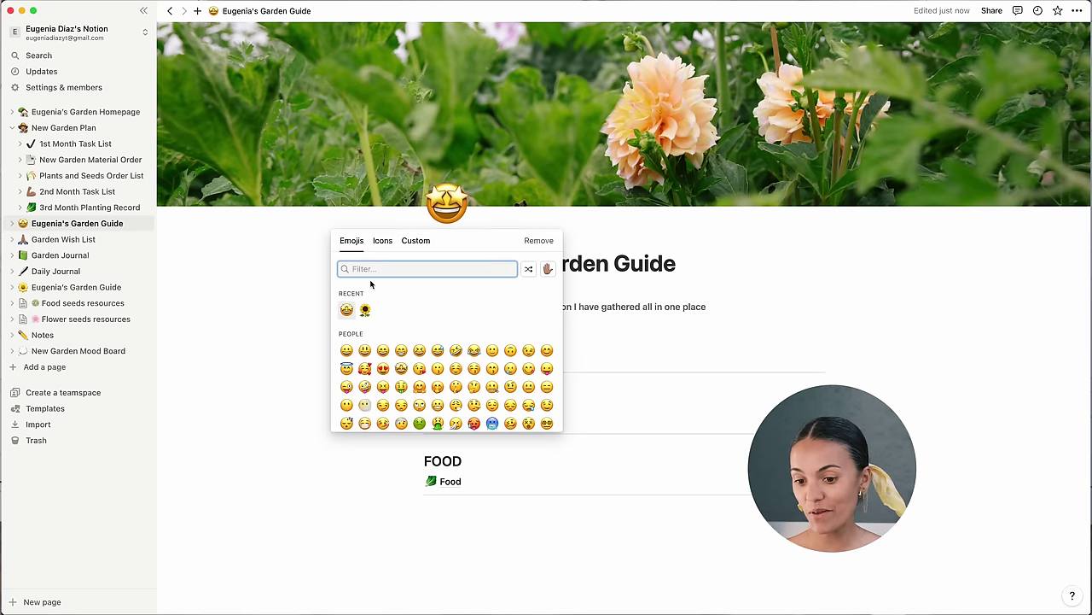
click(347, 309)
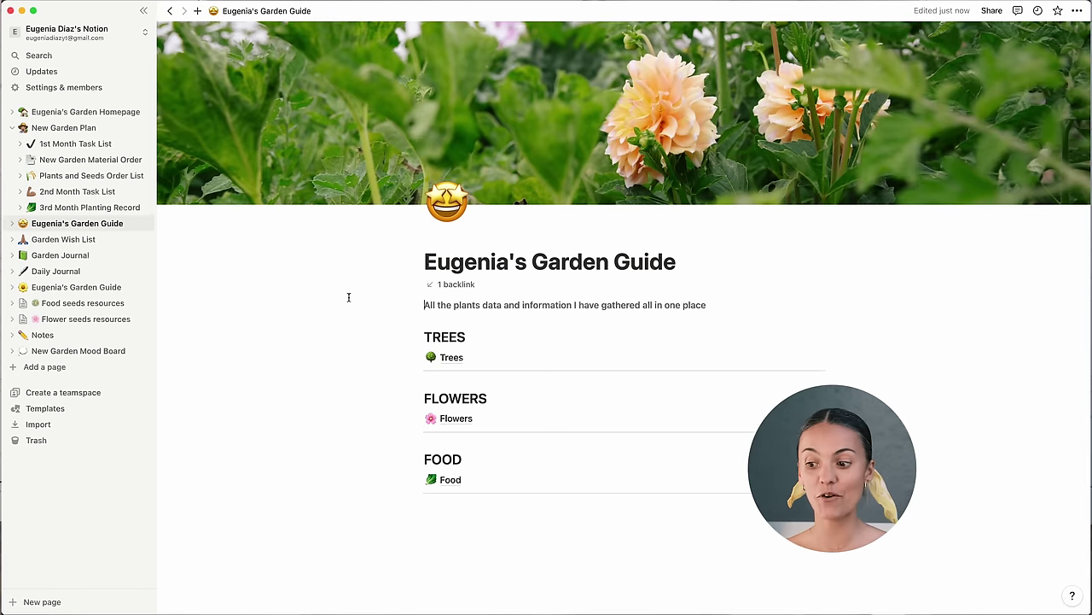
Change the Garden Guide page's font style to Serif after previewing the Mono style
scroll(346, 294, down, 2)
scroll(717, 222, up, 2)
click(683, 262)
click(1077, 10)
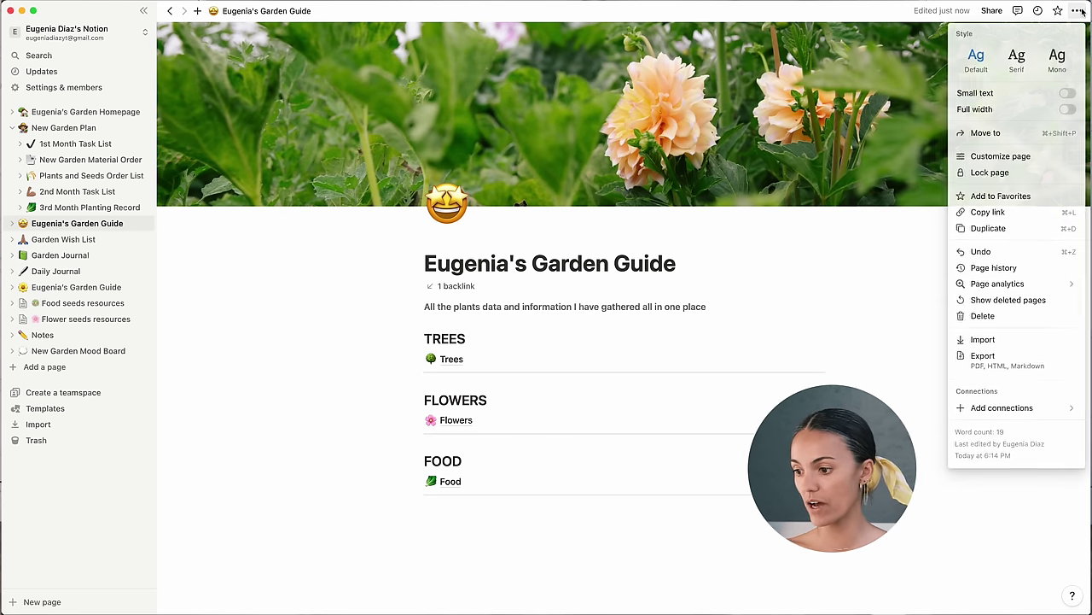
click(1015, 60)
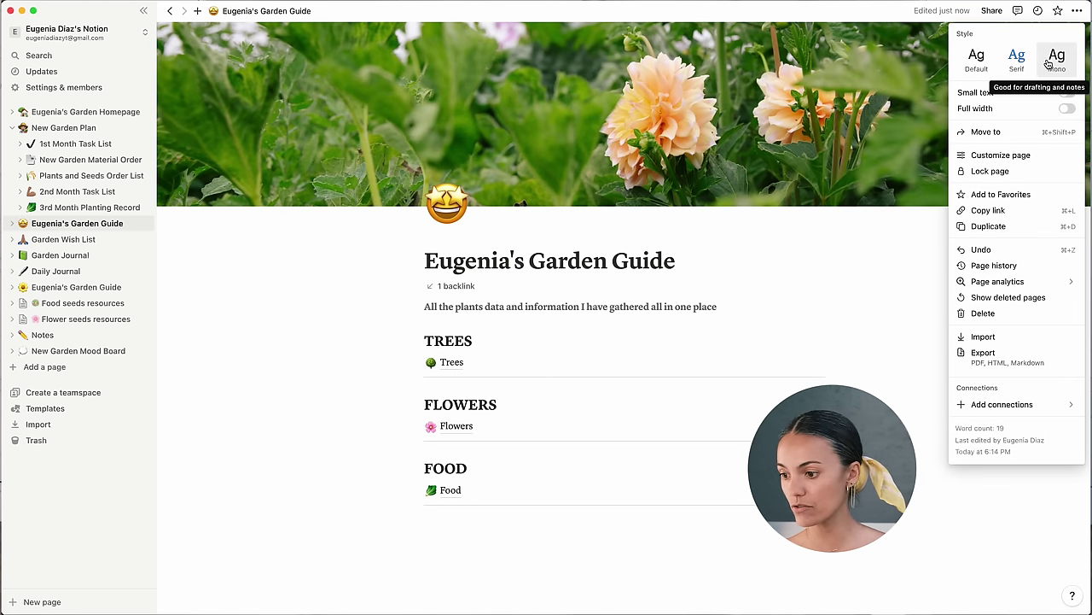
click(1056, 58)
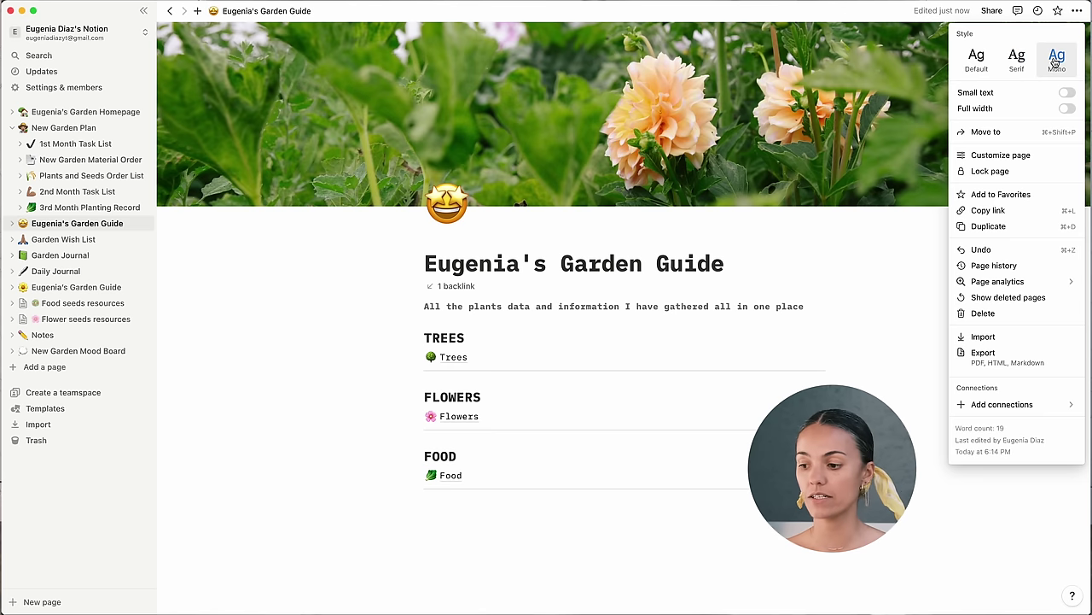
click(1014, 60)
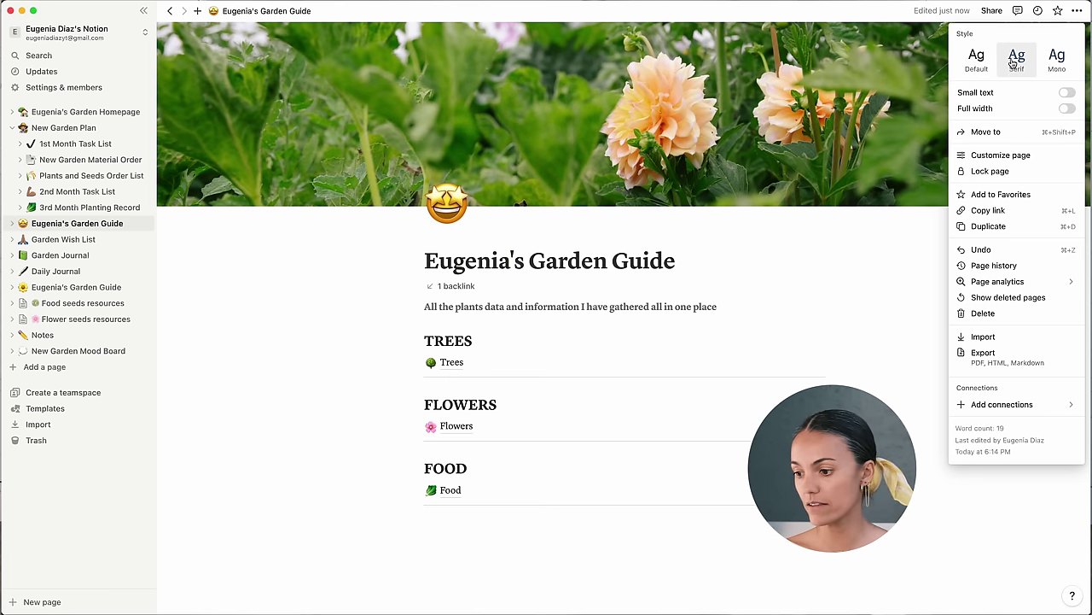
Try the small text and full width settings on the Garden Guide page, switch both back off, and open the page customization options
click(1066, 93)
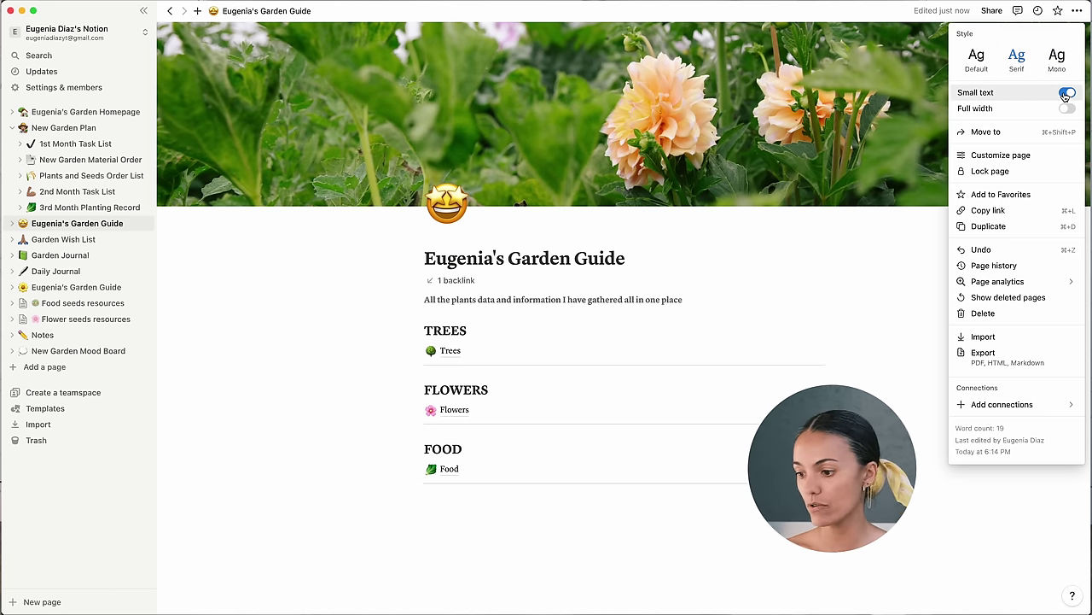
click(1066, 93)
click(1067, 109)
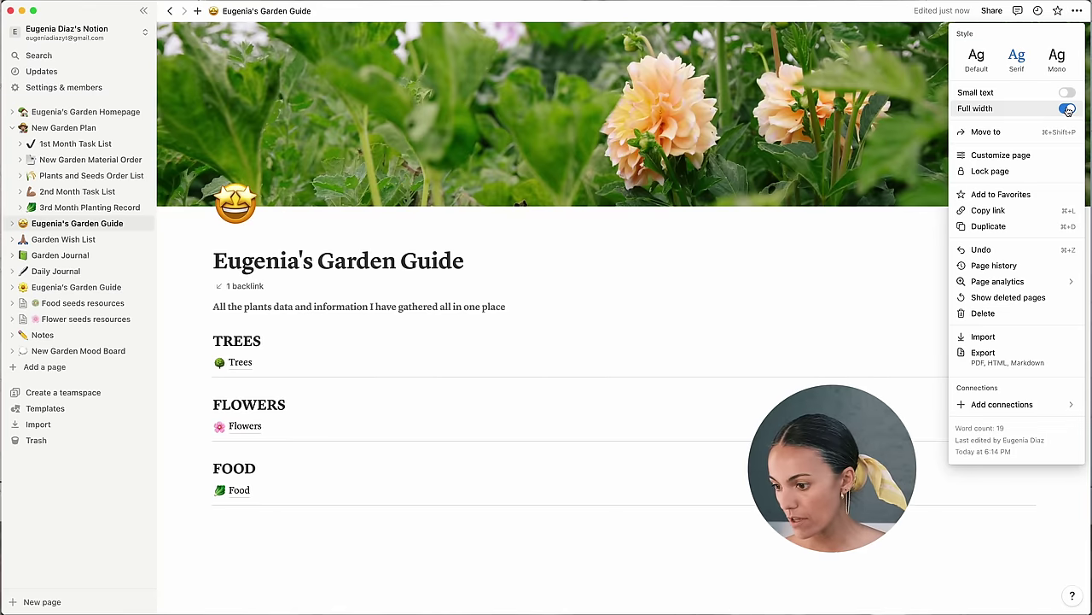
click(1067, 108)
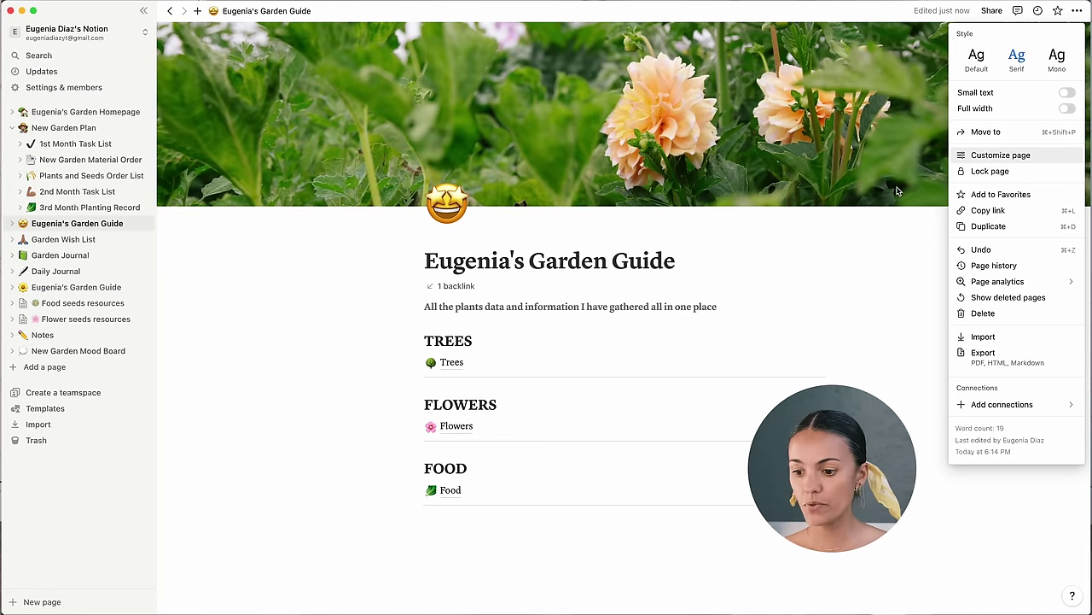
click(982, 157)
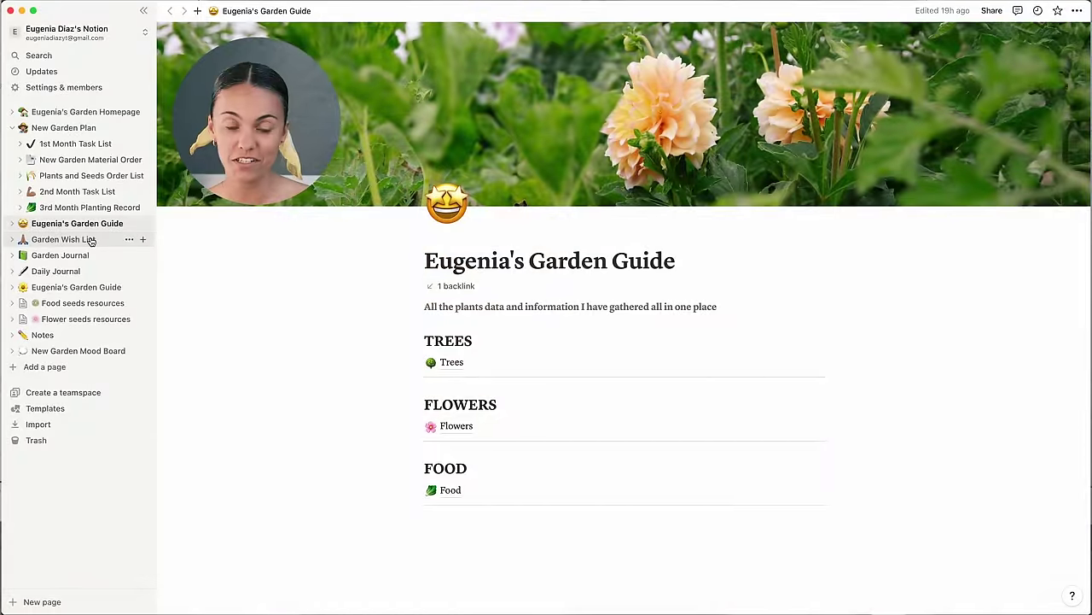
Open the Garden Wish List page and look over its columns for flowers, food seeds, trees, books and tools
click(90, 240)
scroll(513, 253, down, 5)
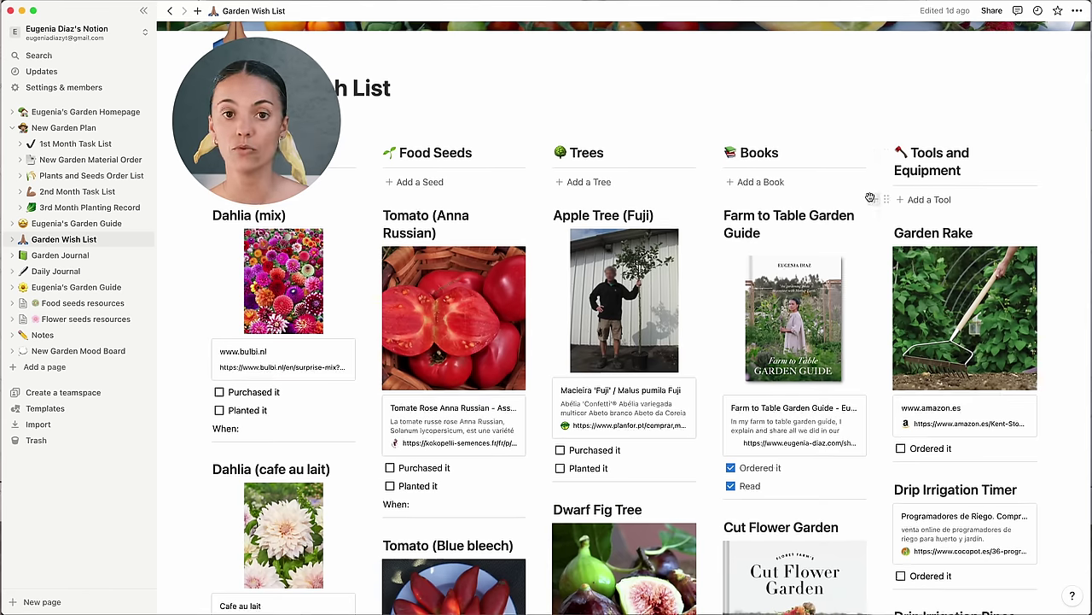
scroll(869, 194, down, 2)
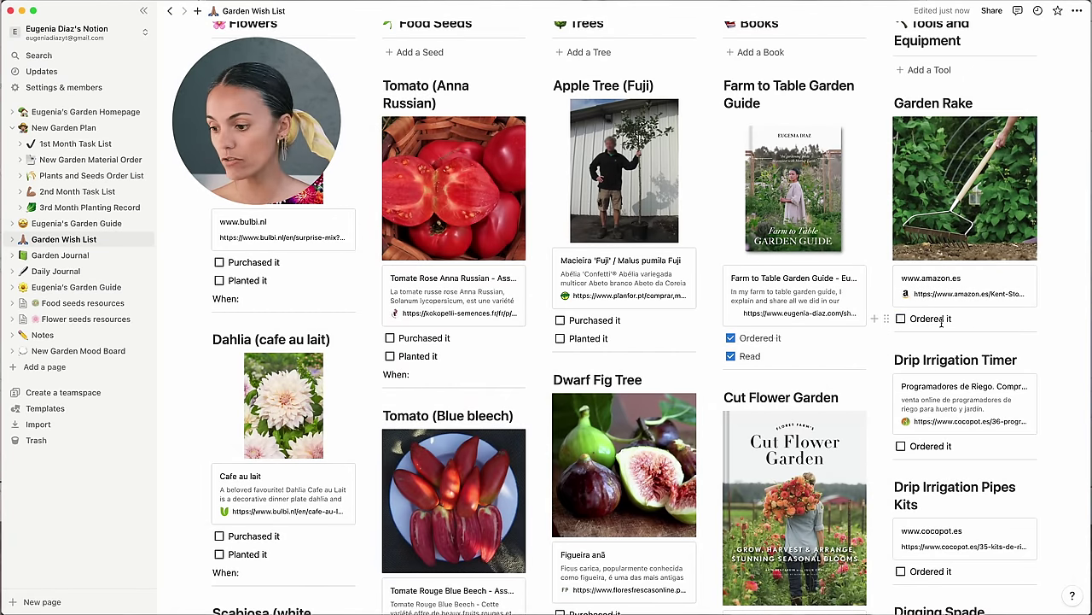
scroll(1022, 329, up, 2)
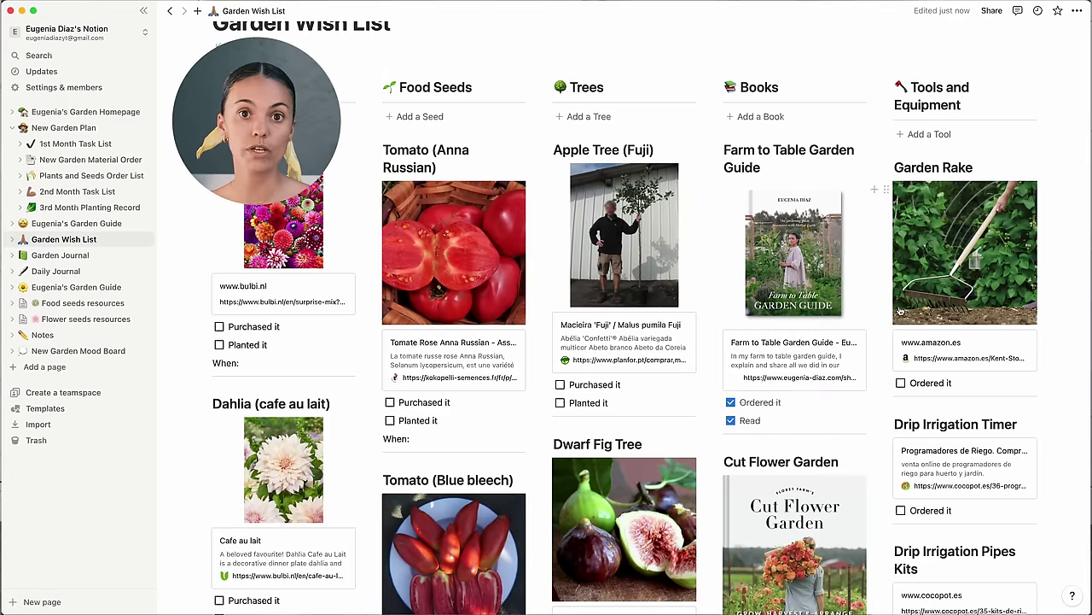
scroll(215, 252, down, 10)
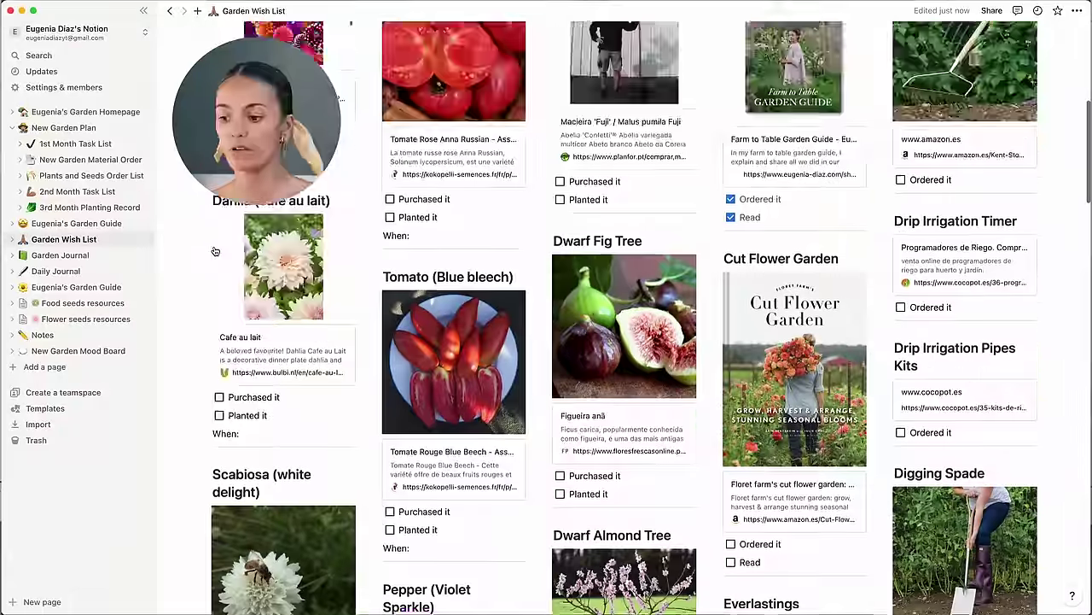
scroll(474, 253, up, 11)
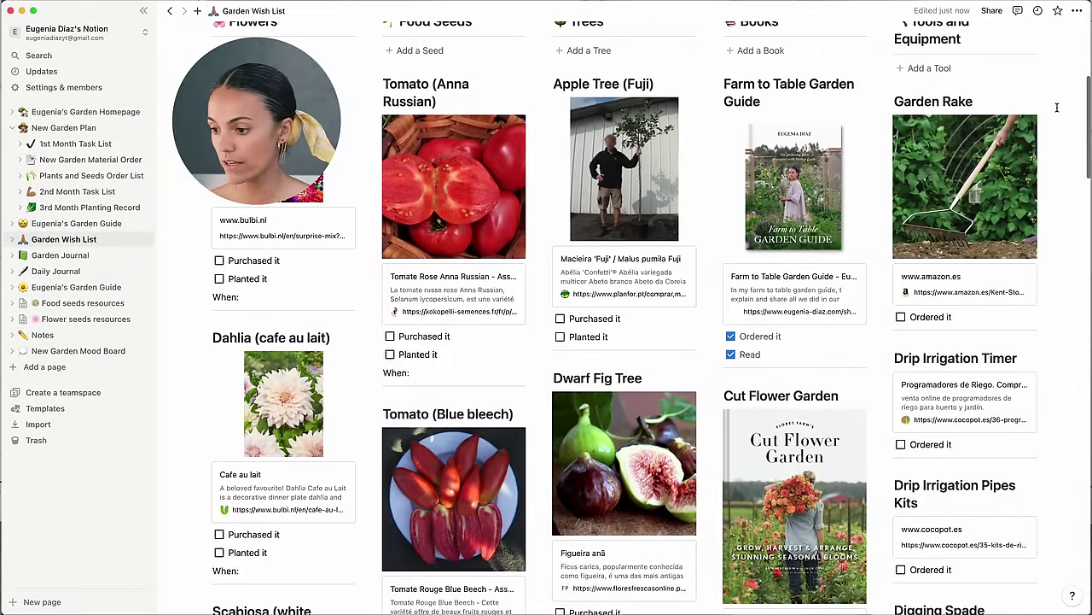
Delete the Garden Rake entry from the Tools and Equipment column and undo the deletion
drag(1046, 329, 900, 103)
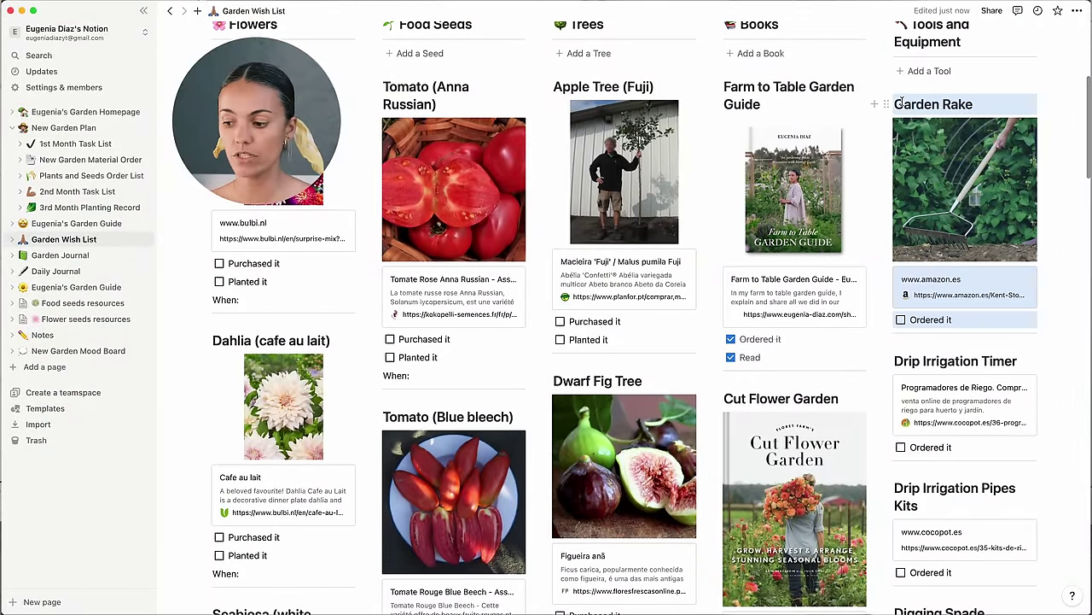
key(Delete)
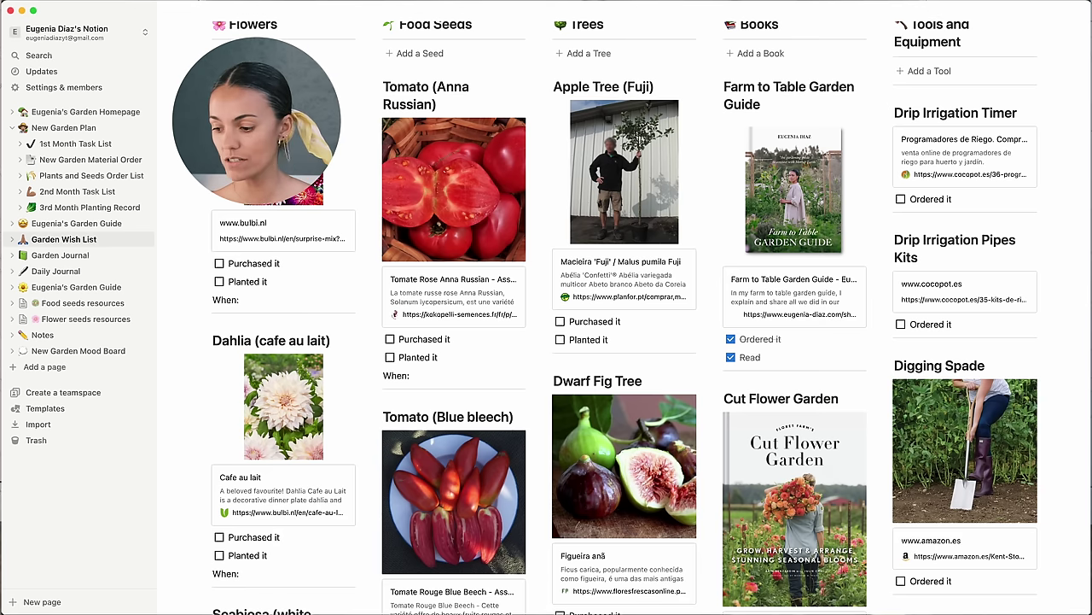
key(super+z)
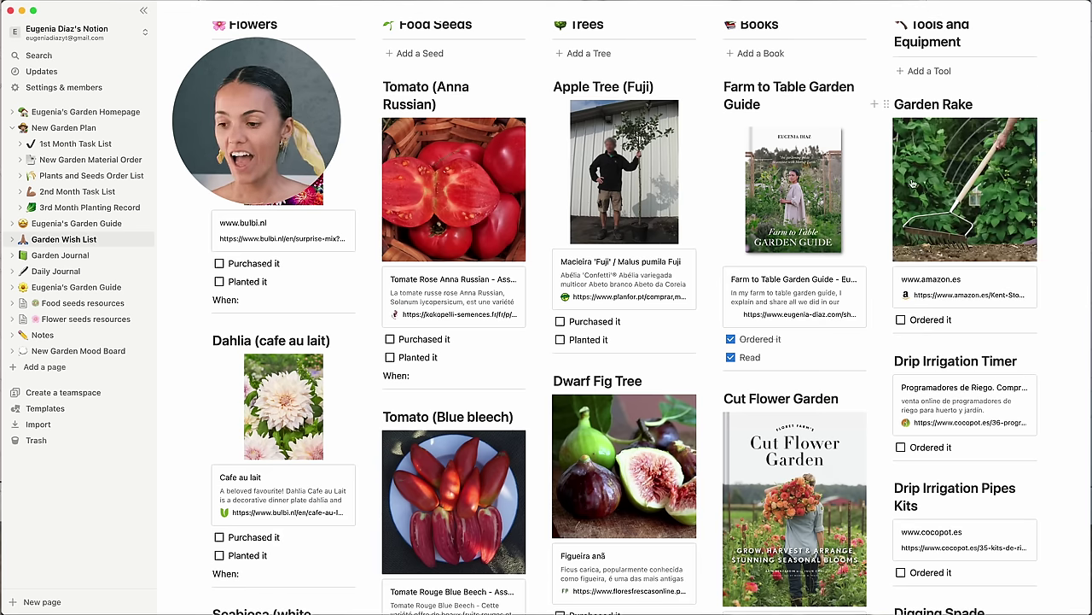
Review the wish list entries in all columns, from the first items down to the onion bulbs and the flower and herb books
scroll(779, 231, up, 2)
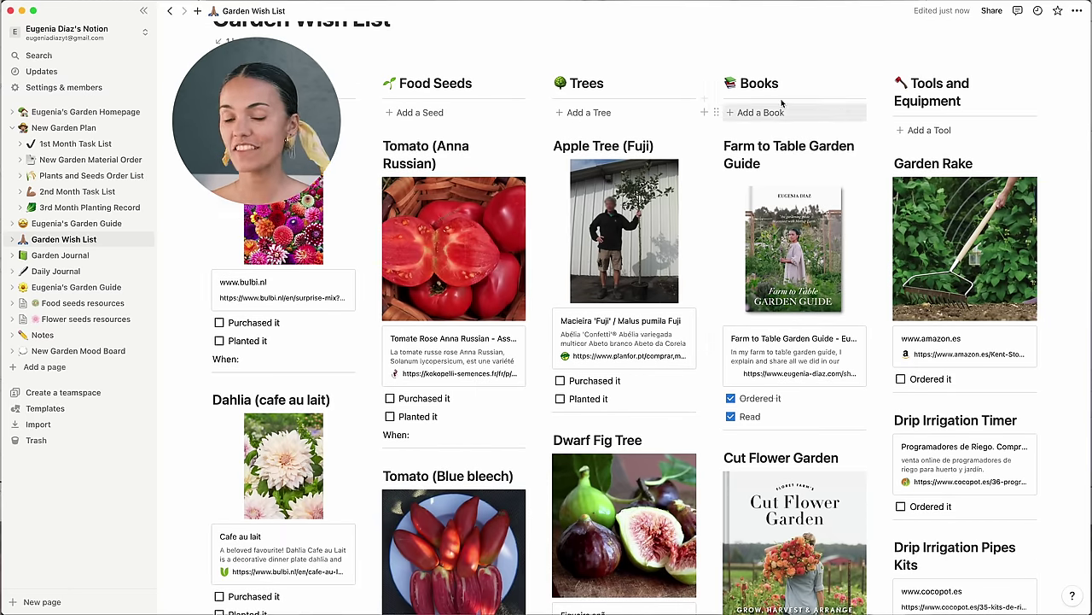
scroll(747, 120, down, 1)
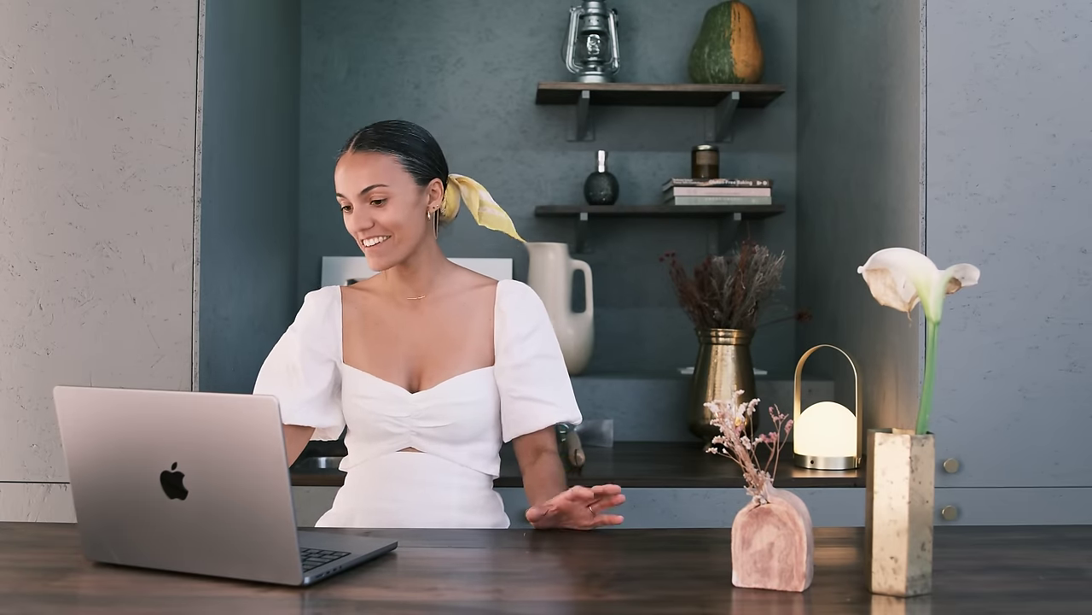
scroll(859, 331, down, 2)
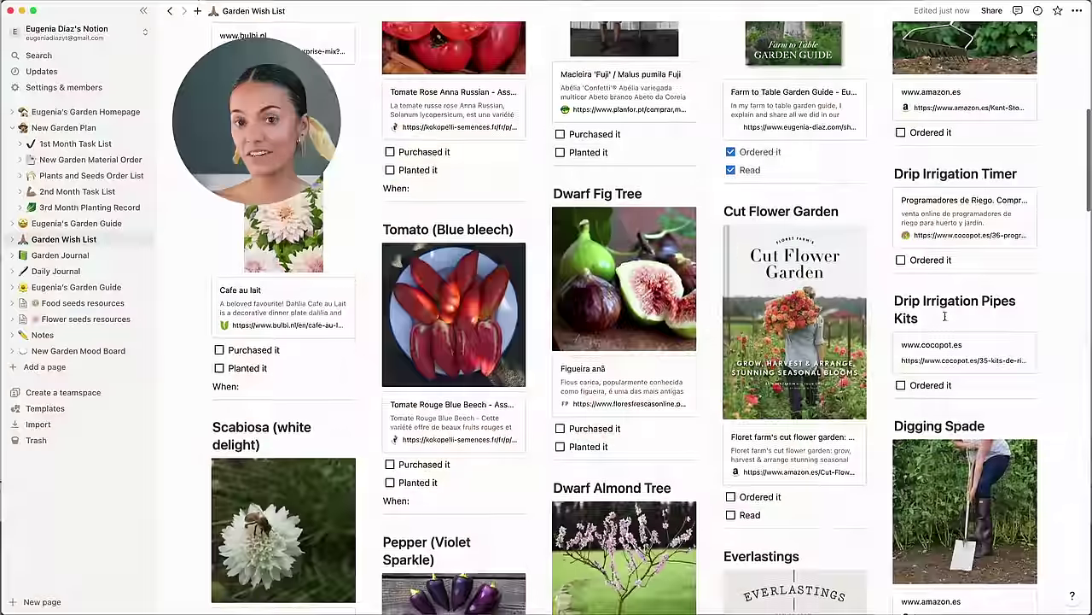
scroll(859, 331, down, 10)
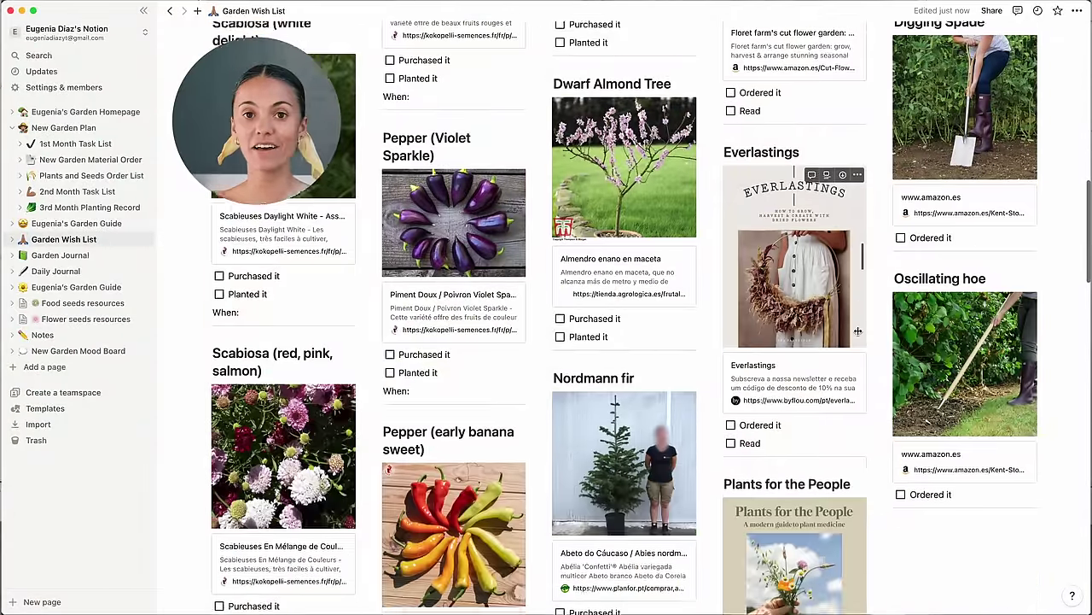
scroll(860, 333, down, 13)
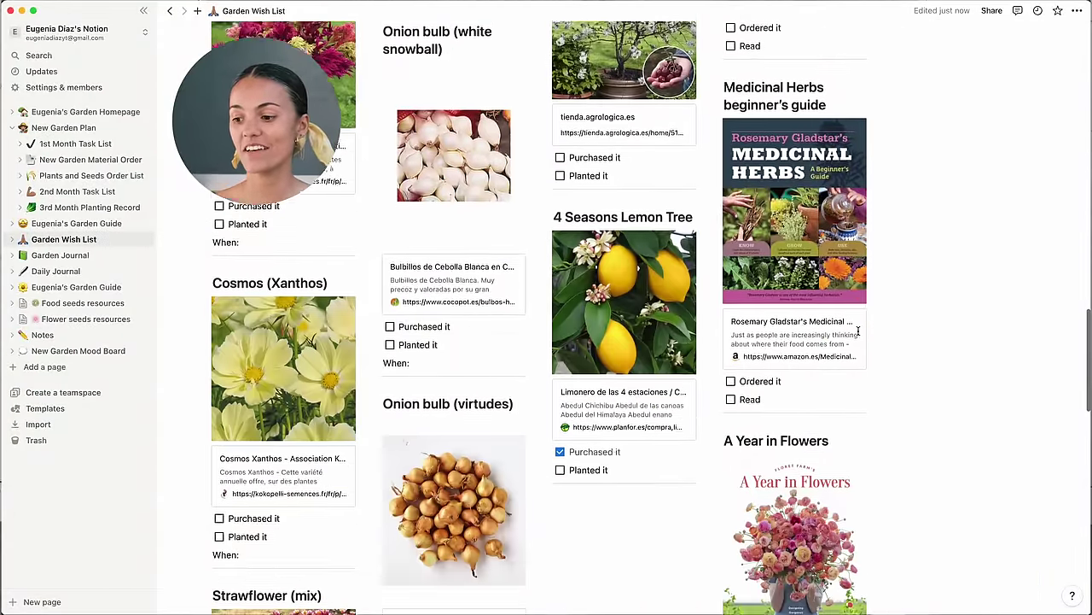
scroll(859, 331, down, 12)
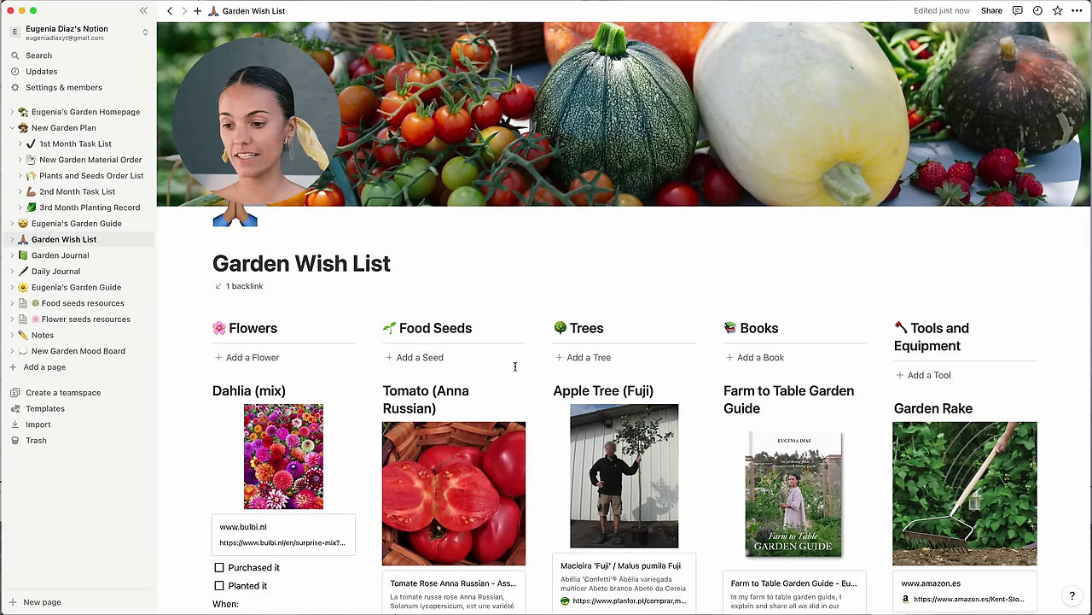
Examine the upper Flowers and Food Seeds entries of the wish list and highlight the Tomato (Anna Russian) heading
scroll(538, 360, down, 5)
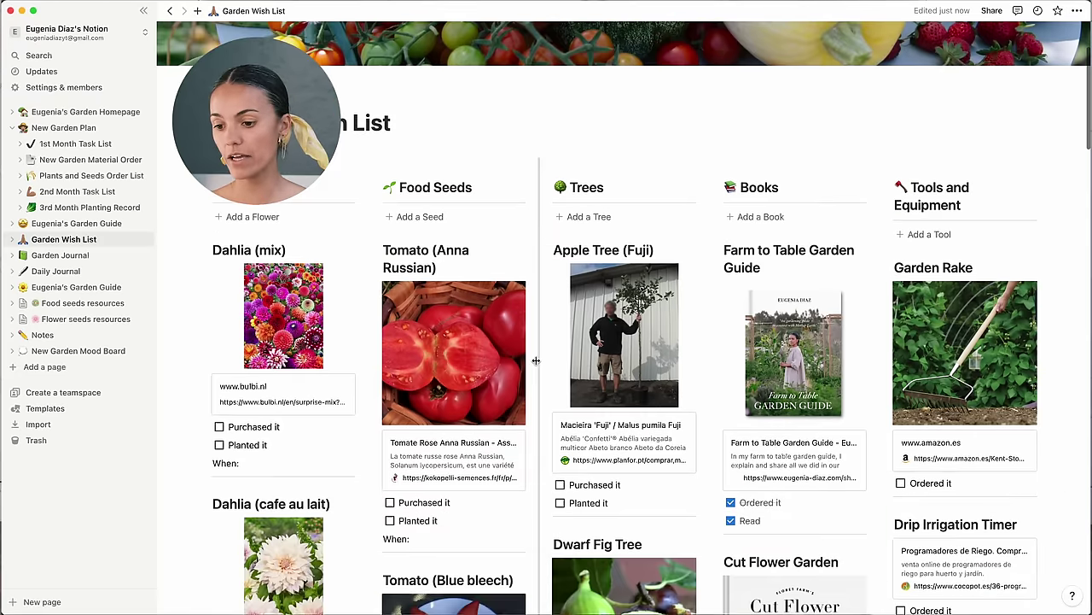
scroll(369, 344, down, 3)
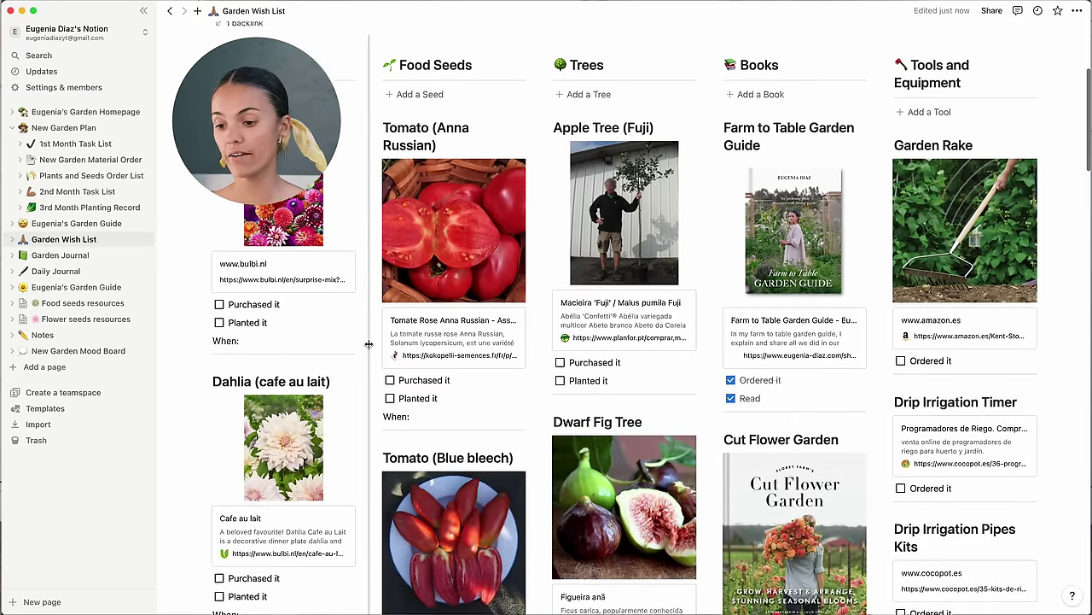
scroll(370, 344, down, 1)
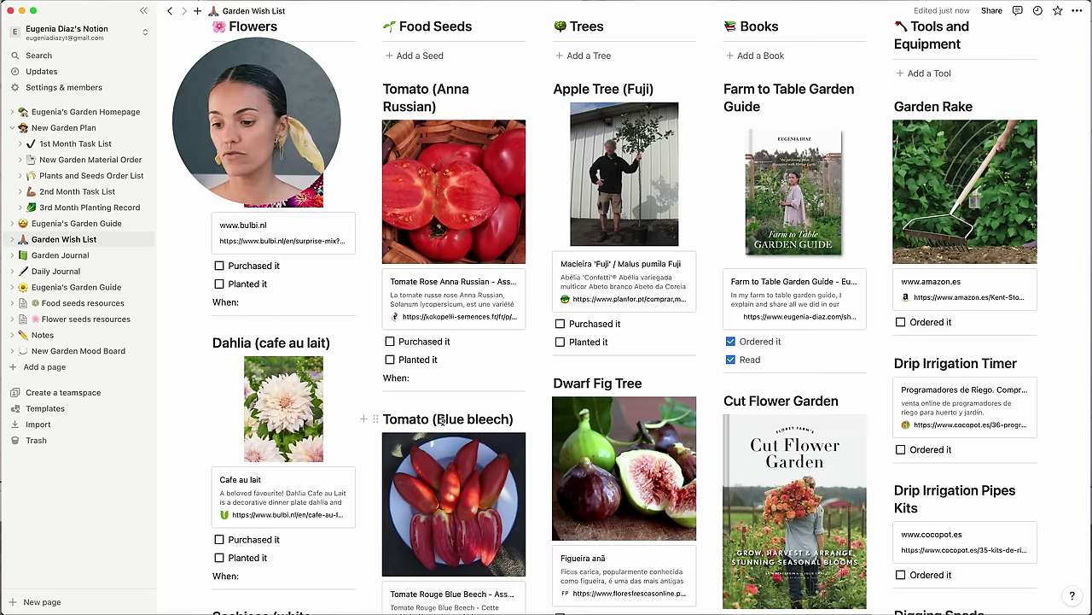
scroll(442, 418, down, 5)
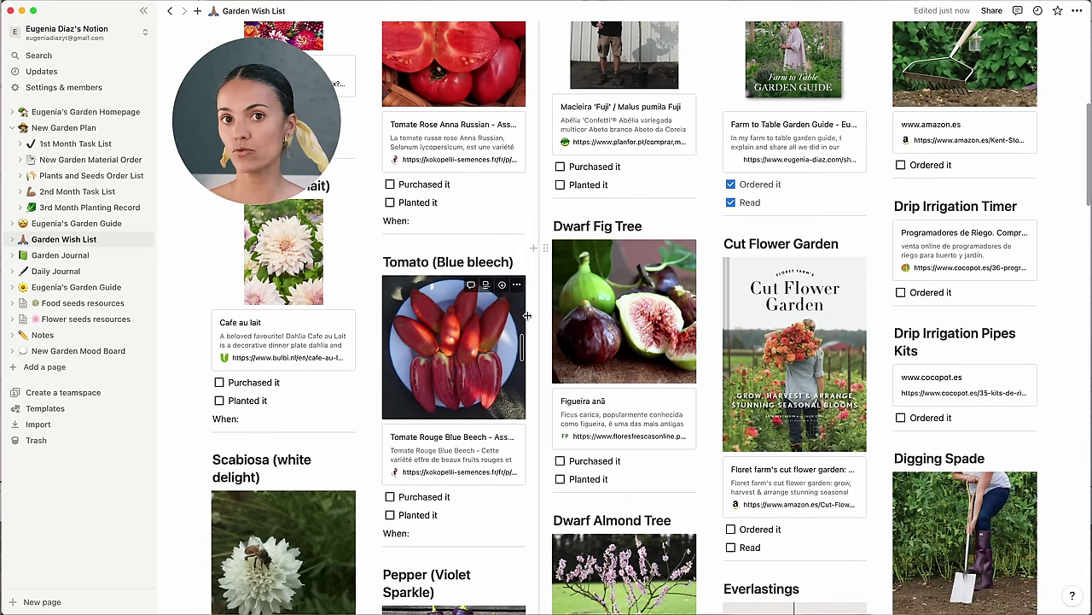
scroll(528, 316, down, 5)
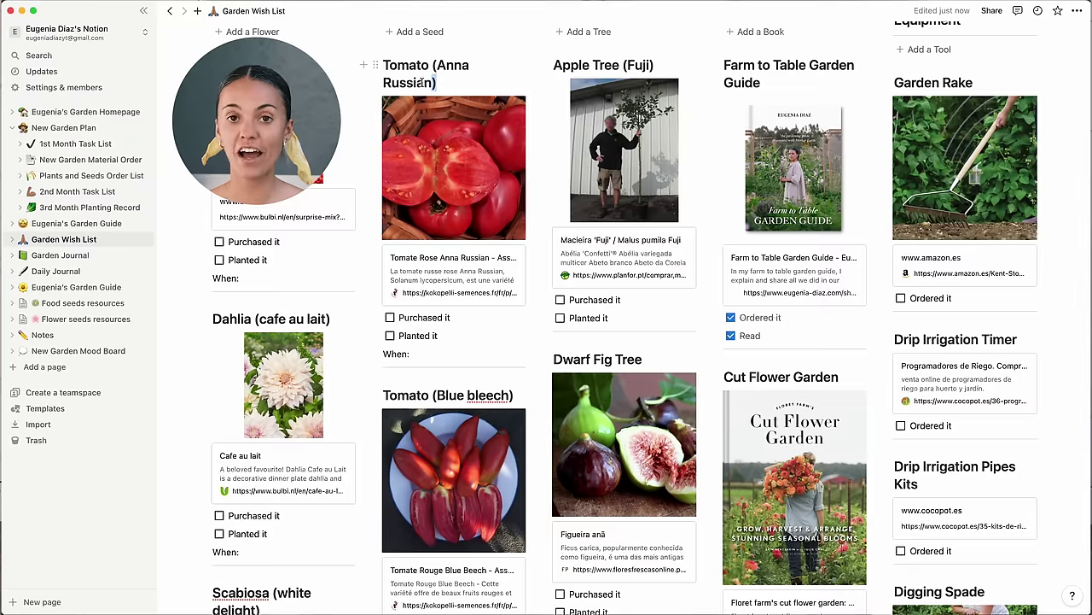
drag(421, 79, 383, 35)
scroll(502, 216, down, 1)
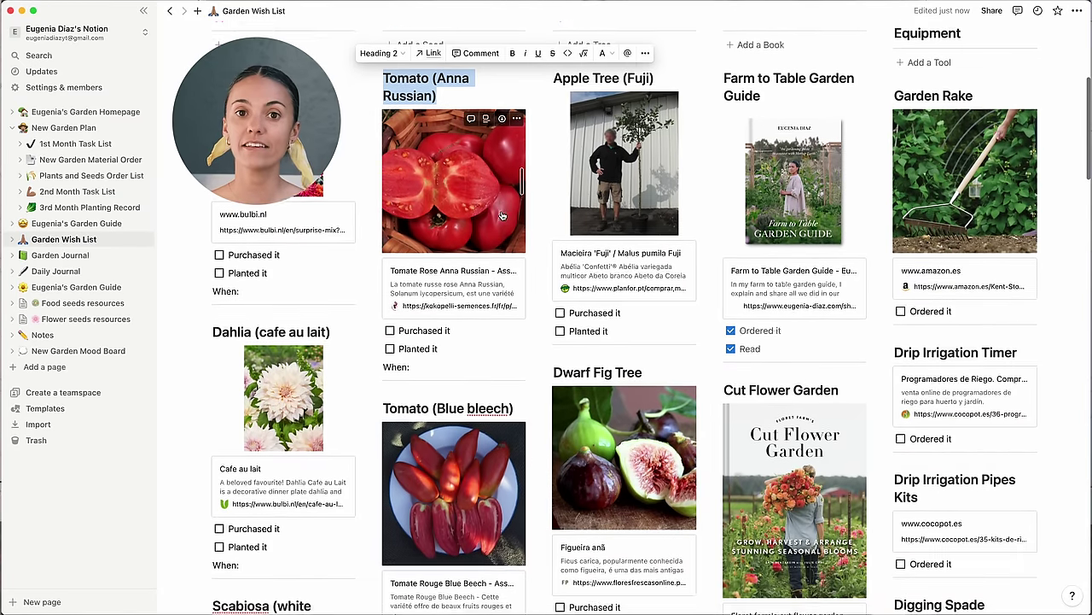
Examine the Trees column of the wish list, from the Fuji apple tree down to the 4 Seasons Lemon Tree
scroll(502, 216, down, 2)
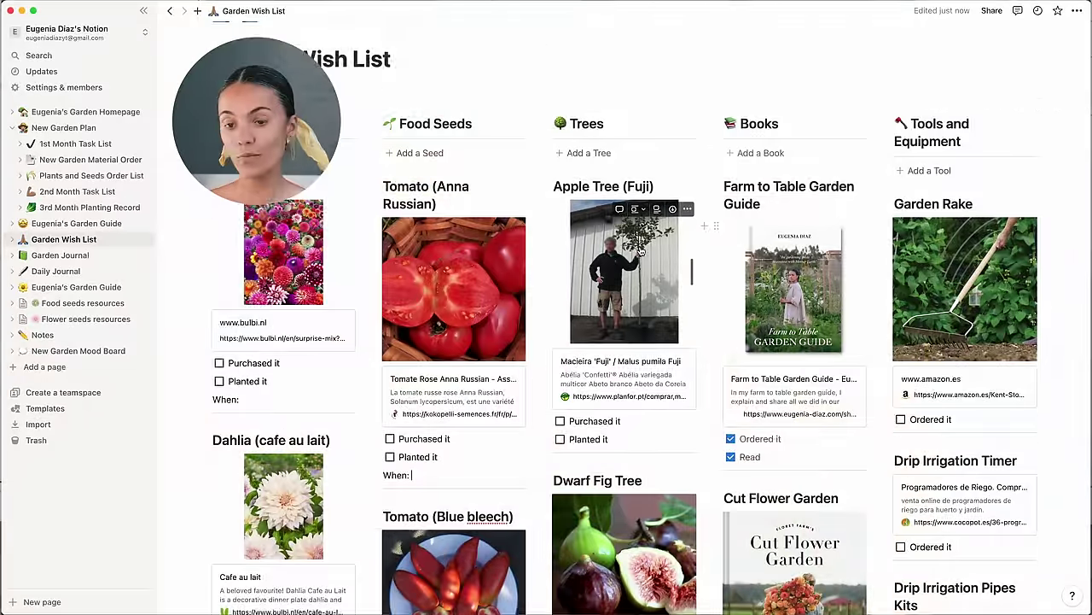
scroll(641, 251, down, 2)
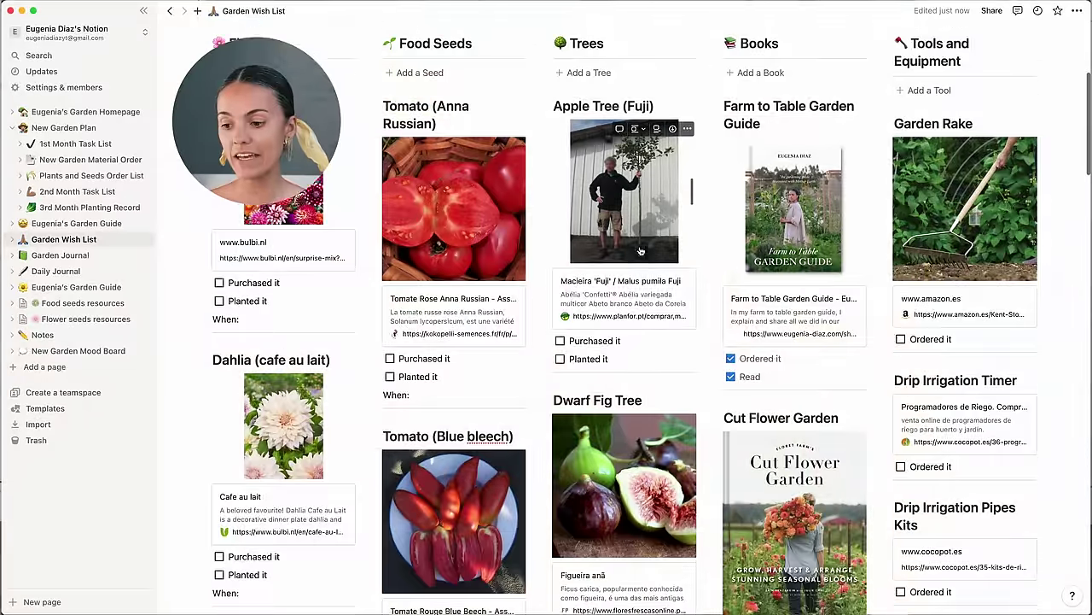
scroll(641, 251, down, 4)
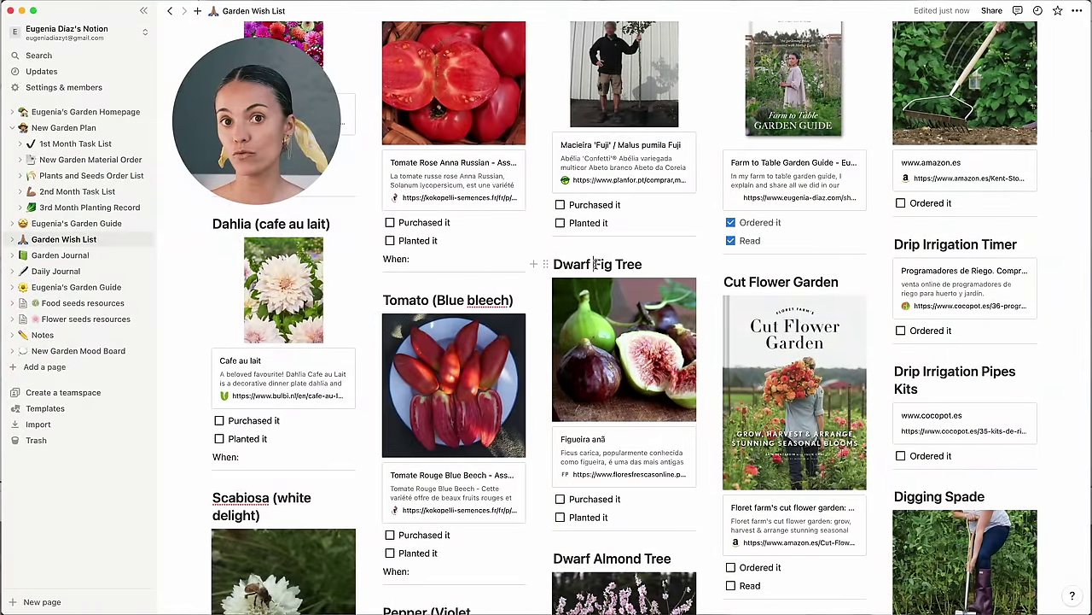
scroll(586, 396, down, 4)
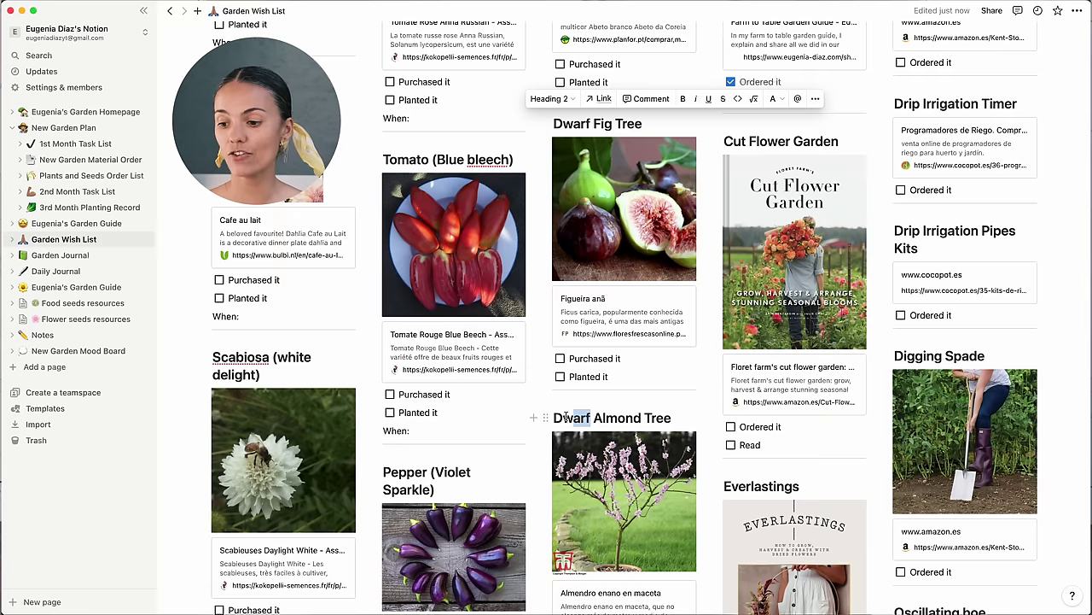
scroll(707, 300, down, 7)
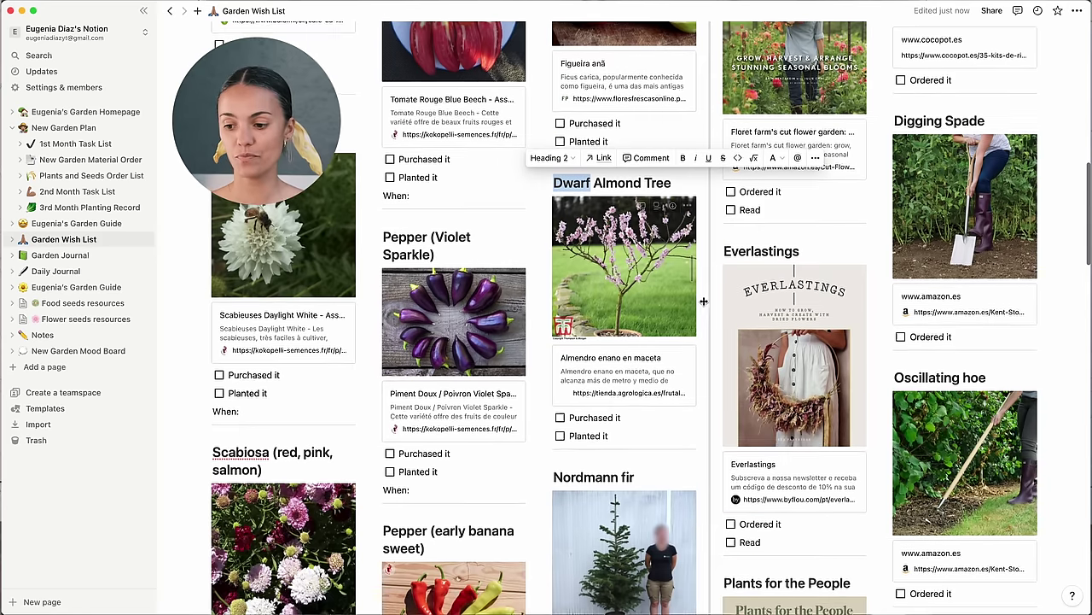
scroll(708, 300, down, 12)
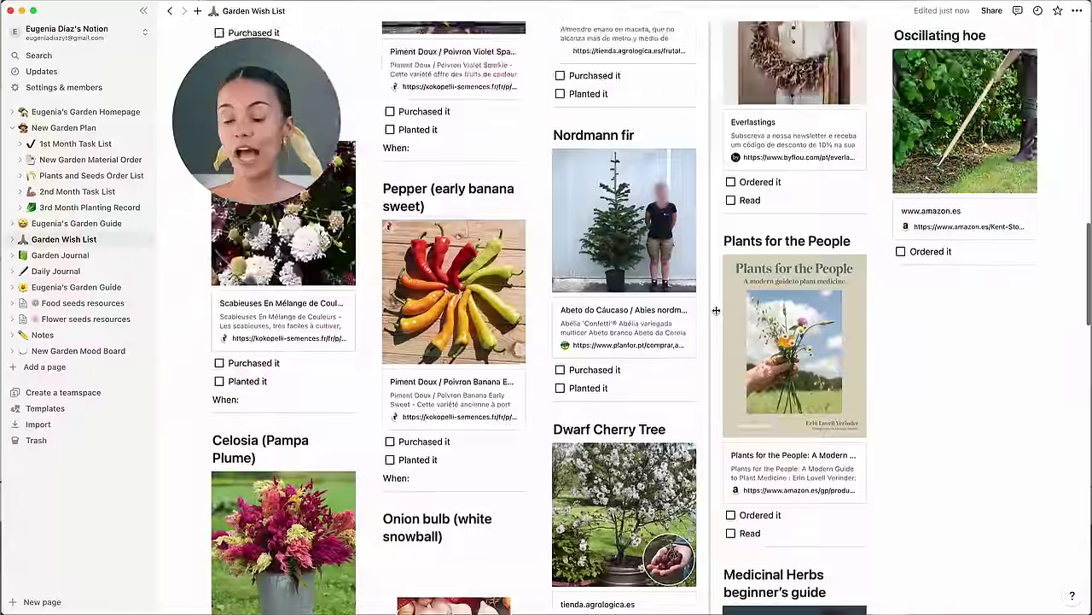
scroll(716, 310, down, 5)
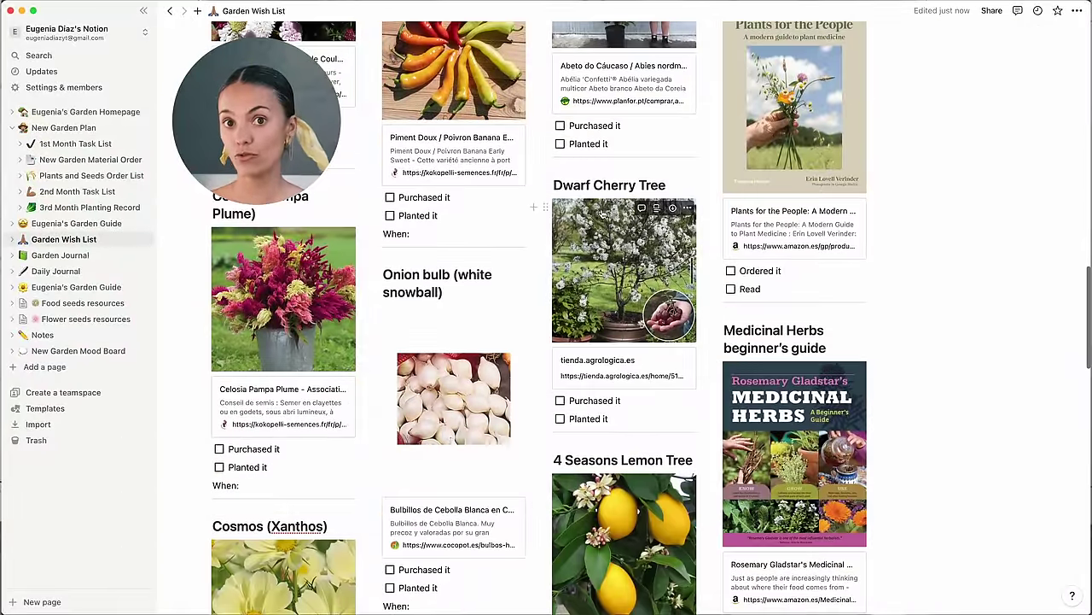
scroll(648, 262, down, 8)
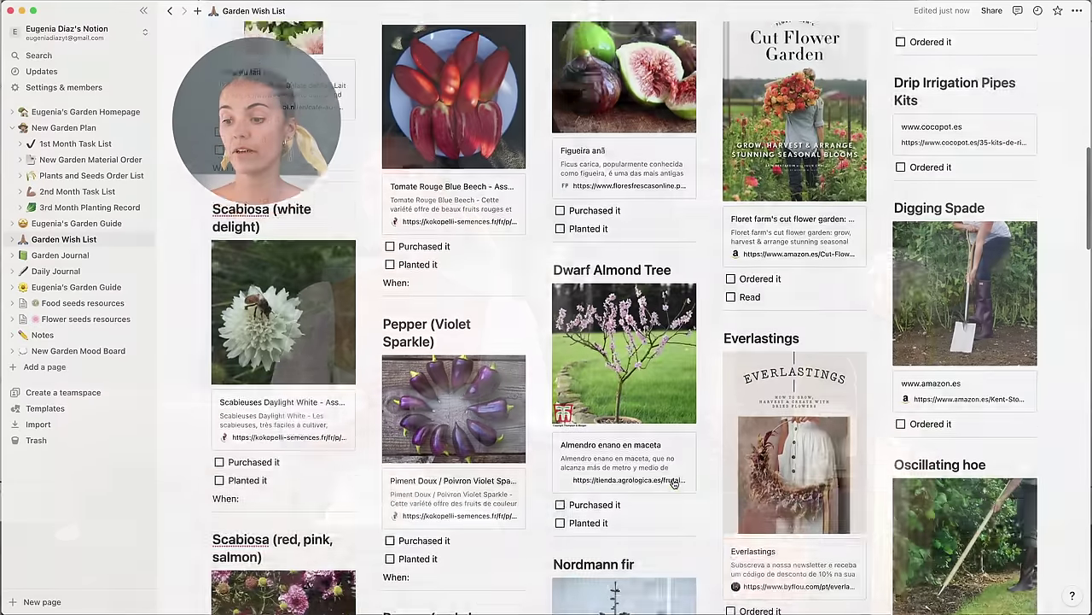
Open the shop link saved under Dwarf Fig Tree and view the product's details on the web page
scroll(632, 426, up, 5)
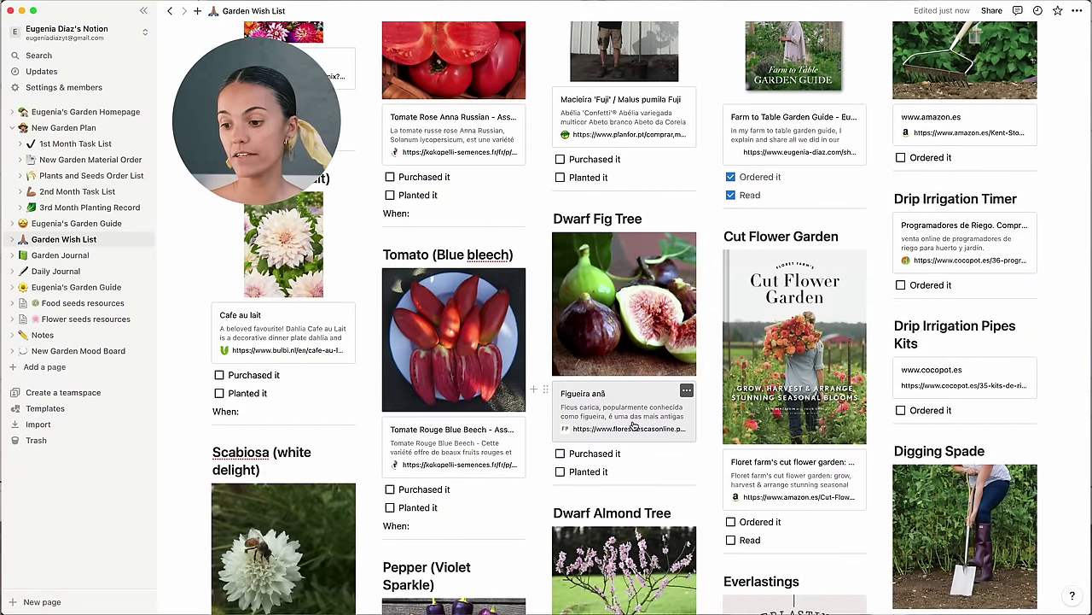
click(619, 410)
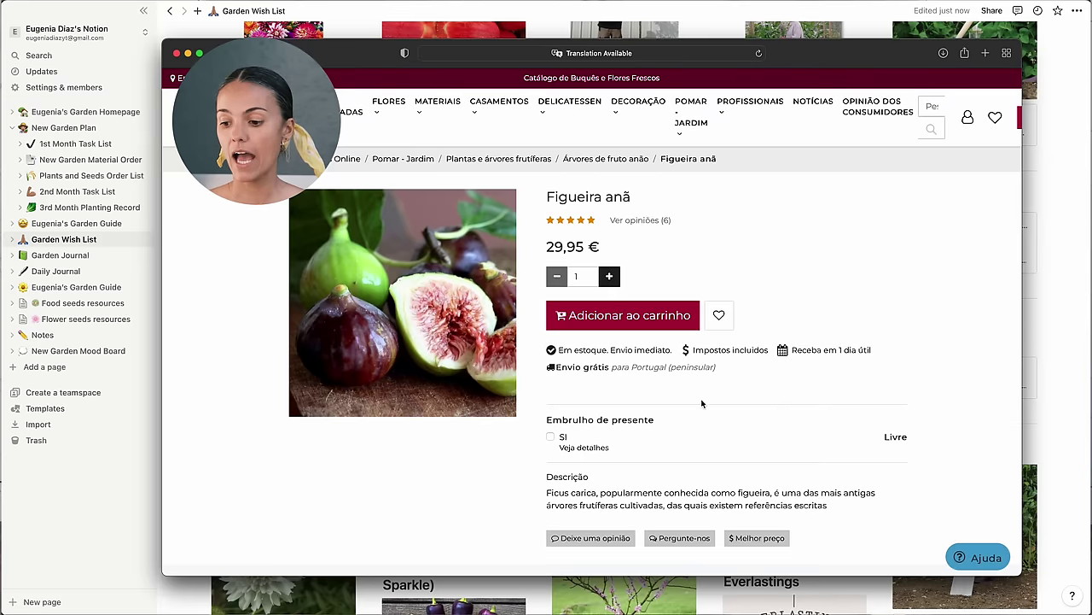
scroll(808, 393, down, 2)
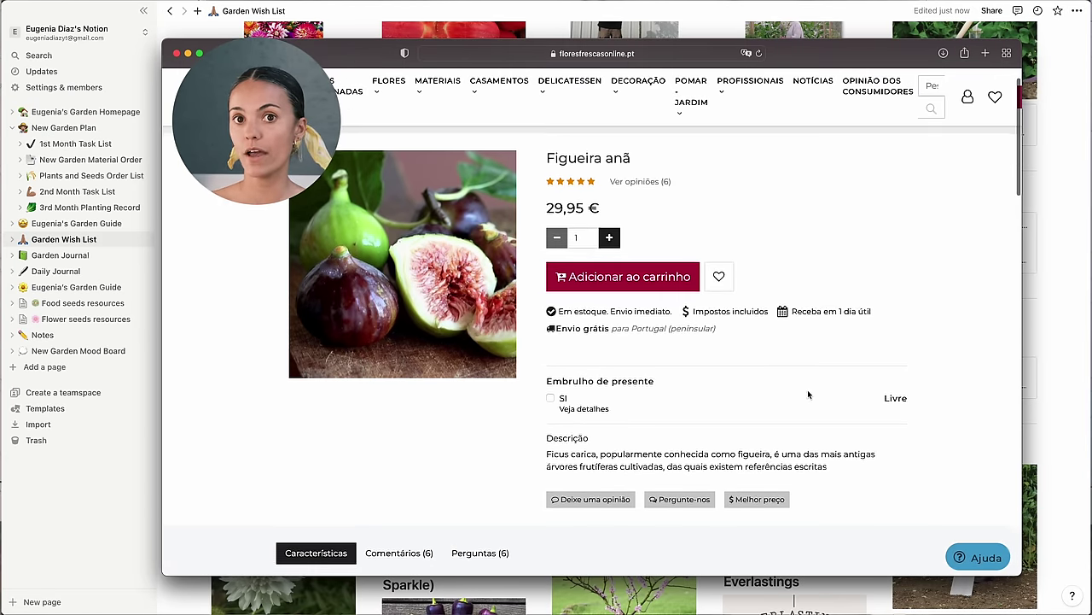